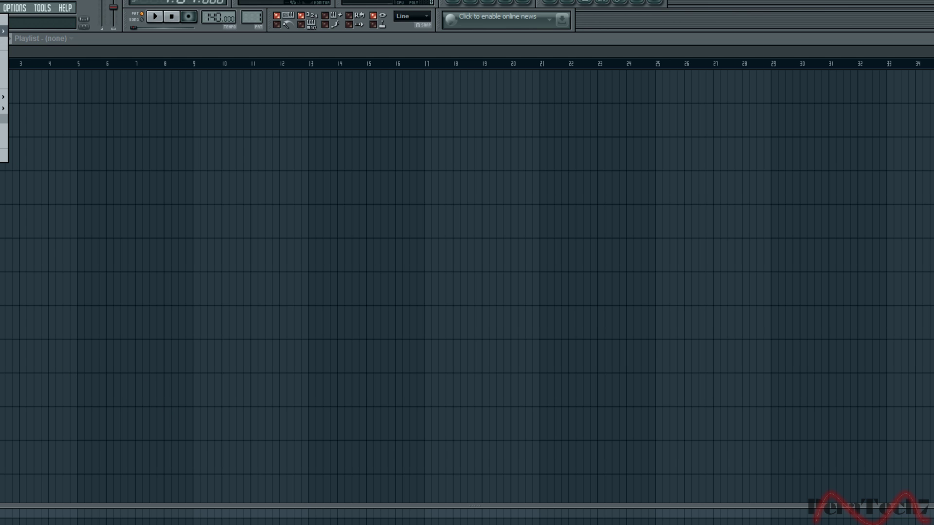
Open the '3rd tut' project from the FL Beats folder.
key(ctrl+o)
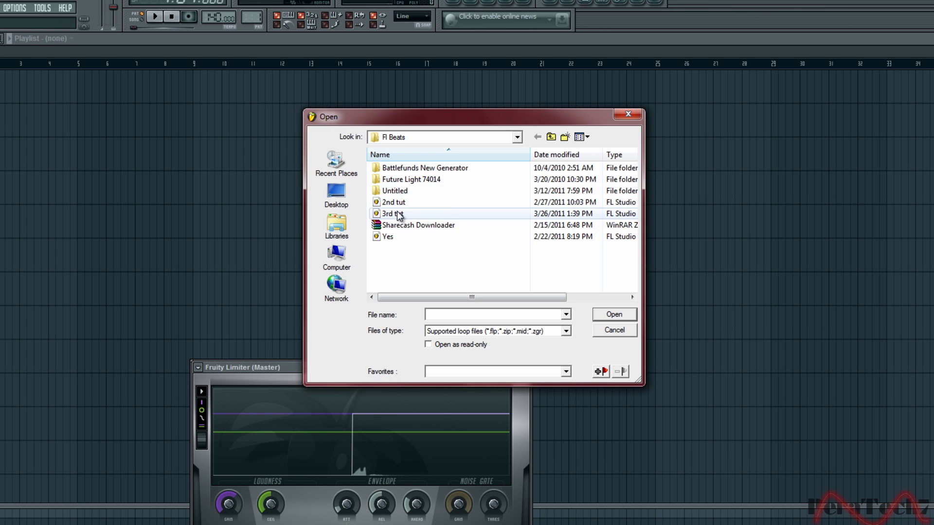
double_click(401, 212)
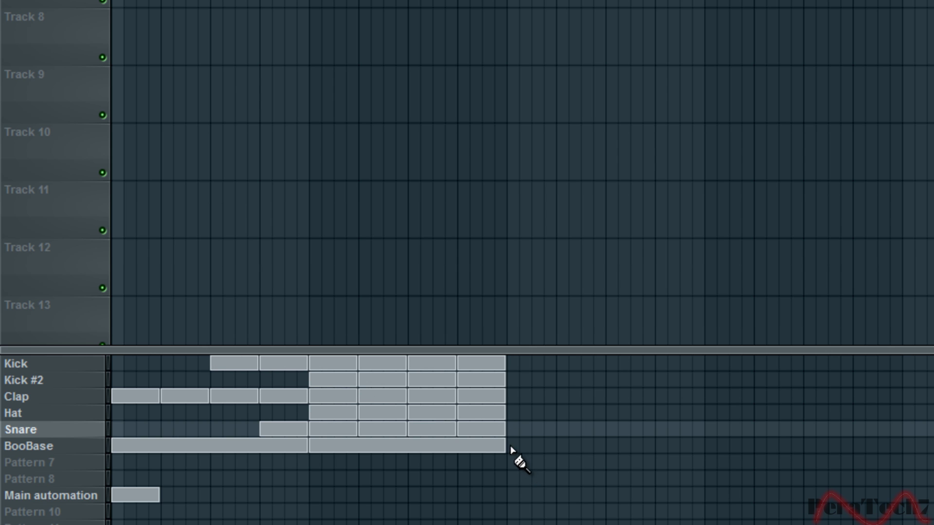
Delete the extra Hat and Snare clips and the first Clap clips from the playlist.
right_click(496, 430)
right_click(481, 413)
right_click(431, 413)
right_click(386, 418)
right_click(336, 413)
right_click(234, 397)
right_click(185, 396)
right_click(135, 396)
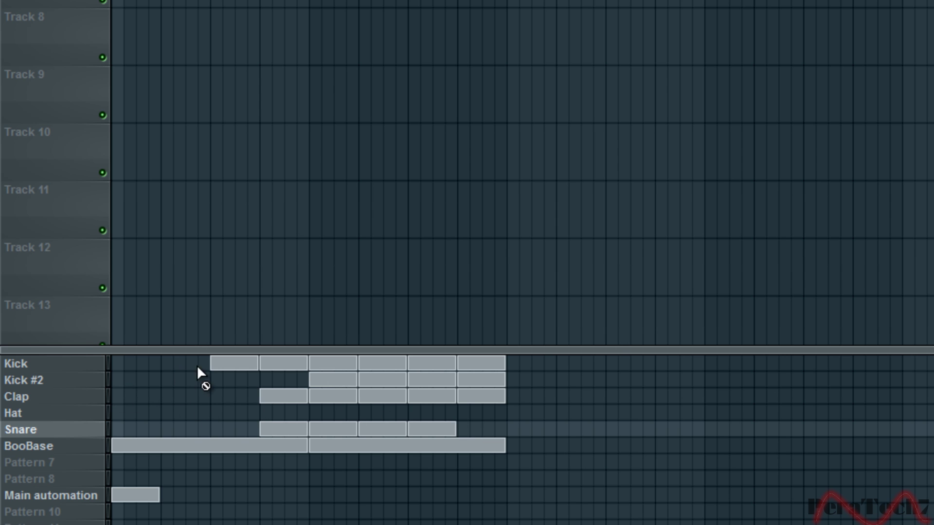
Delete the first Kick and Kick #2 clips and the remaining Clap clips.
right_click(234, 364)
right_click(283, 363)
right_click(333, 364)
right_click(382, 365)
right_click(382, 379)
right_click(431, 396)
right_click(383, 397)
right_click(332, 396)
right_click(283, 397)
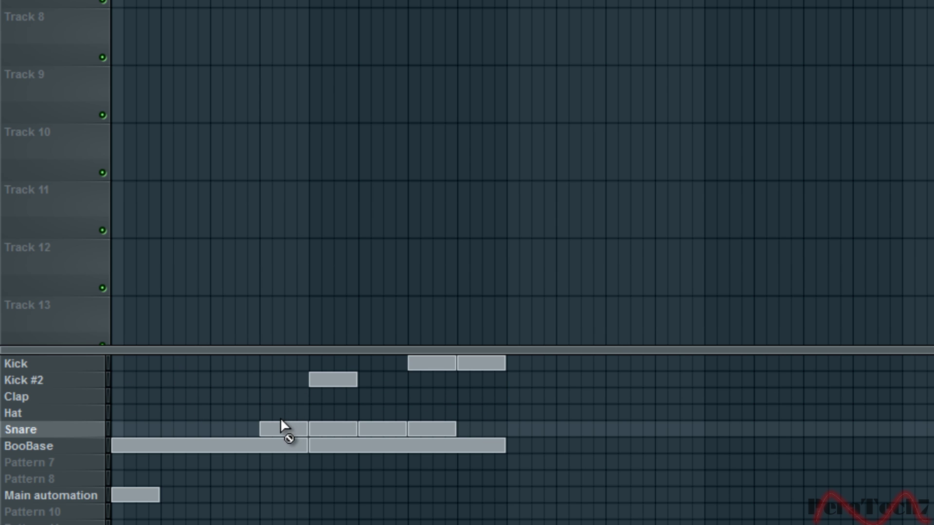
Delete the remaining Snare clips, the last two Kick clips and the second BooBase clip.
right_click(333, 429)
right_click(383, 429)
right_click(431, 429)
right_click(481, 364)
right_click(432, 364)
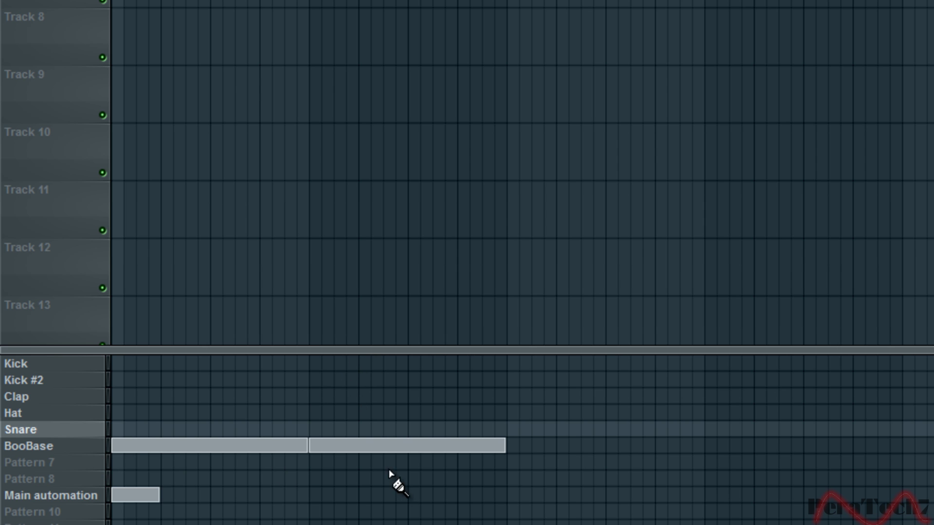
right_click(326, 448)
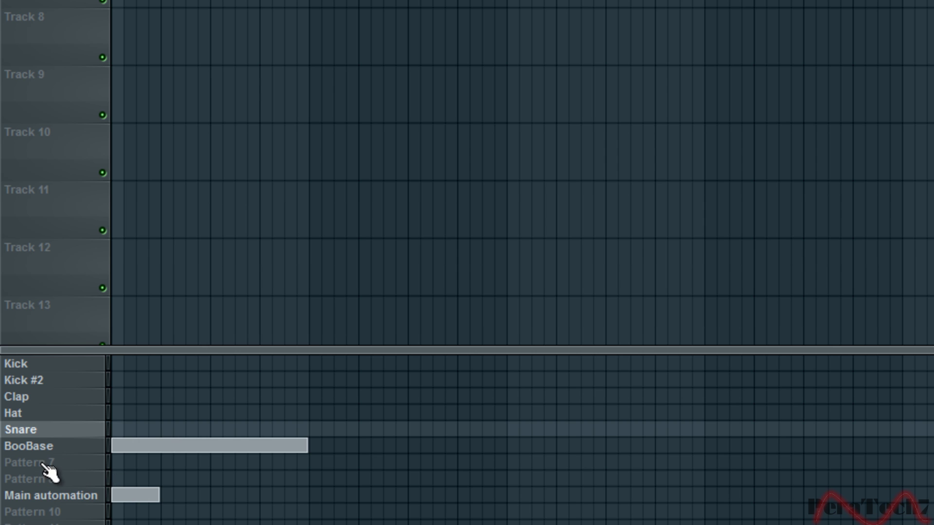
Rename the empty Pattern 7 to 'Piano'.
click(72, 466)
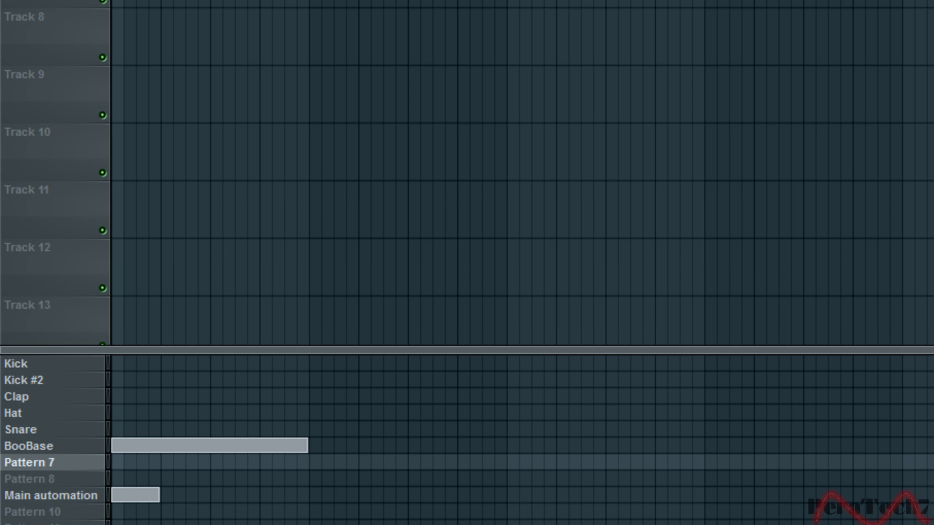
right_click(43, 465)
click(136, 290)
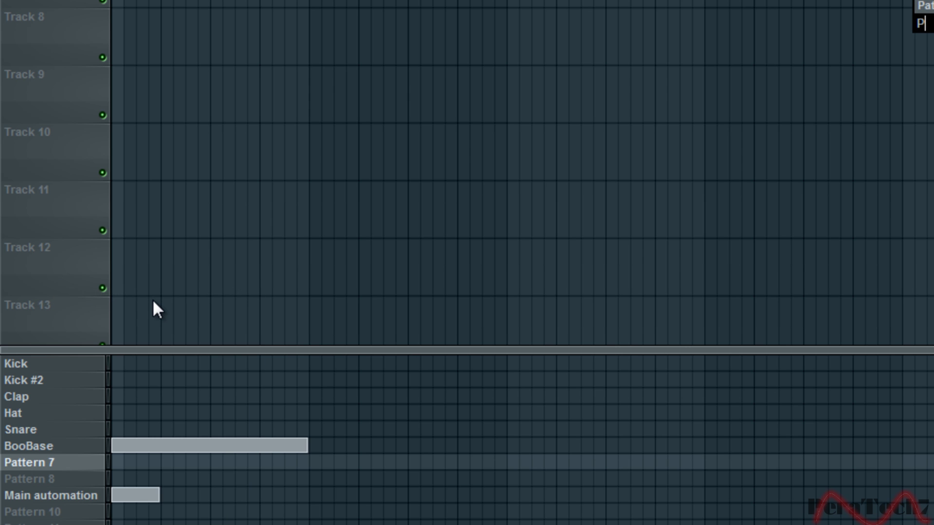
text(Piano)
key(Return)
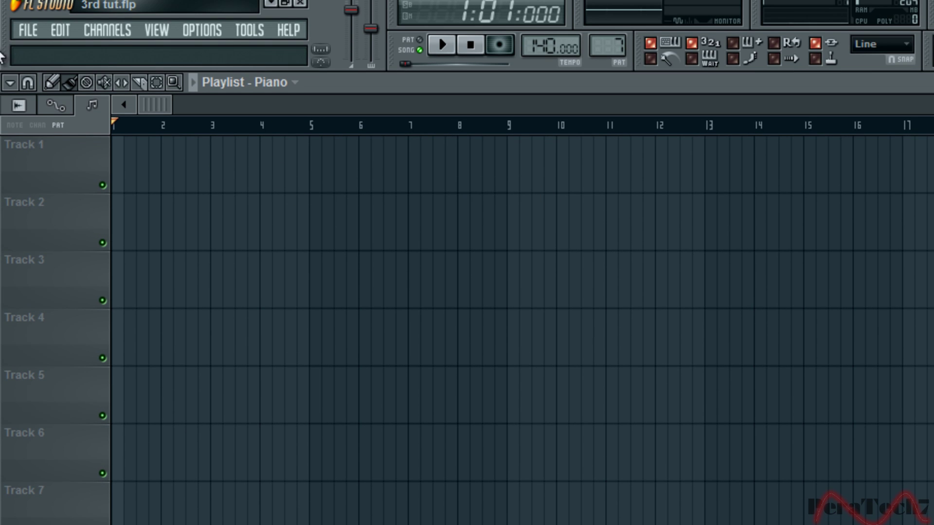
Add an FL Keys instrument channel from the Channels menu.
click(97, 29)
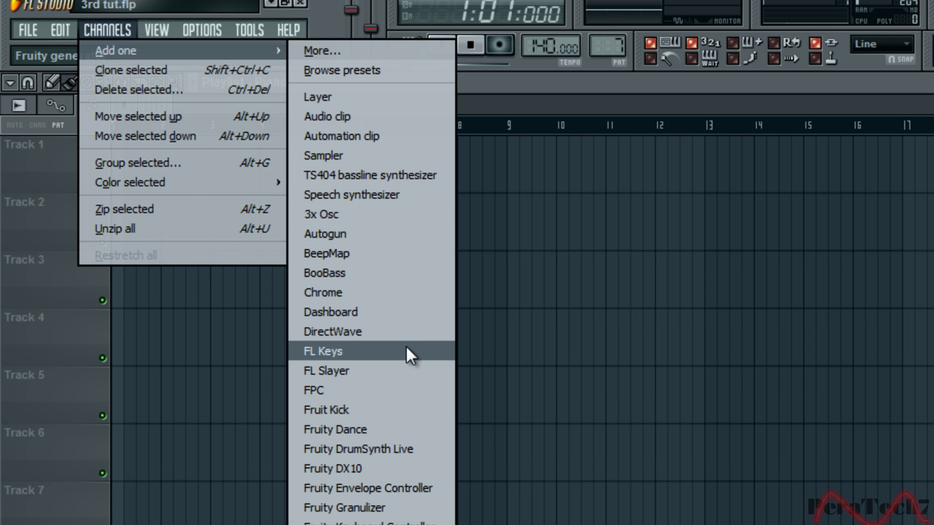
click(407, 348)
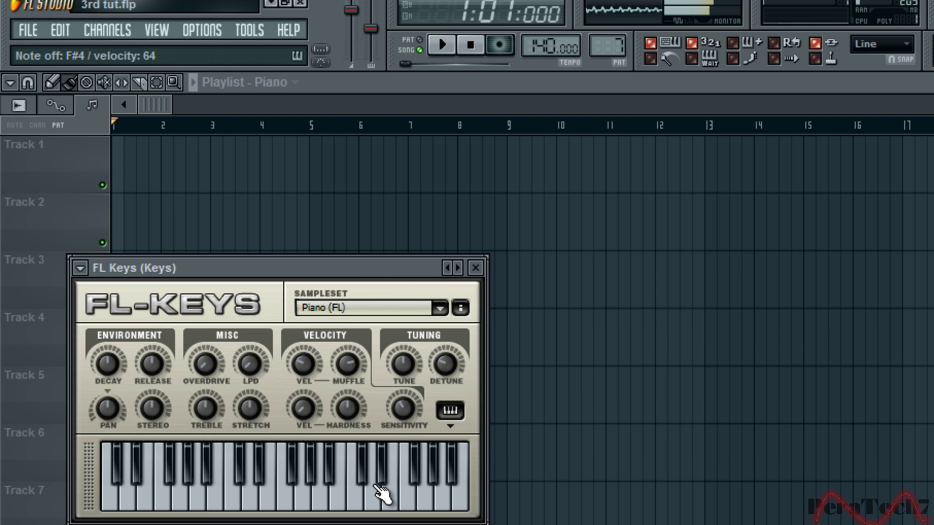
key(h)
key(g)
key(s)
key(d)
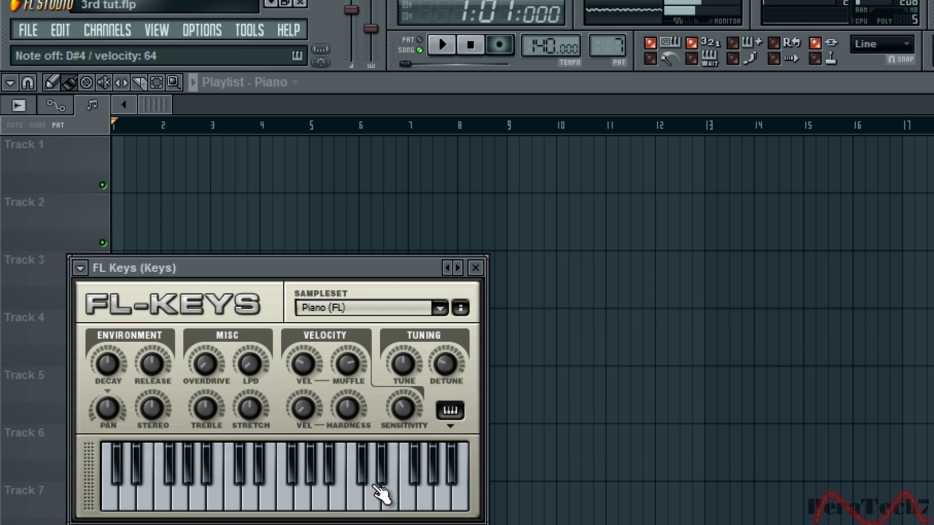
key(h)
key(j)
key(g)
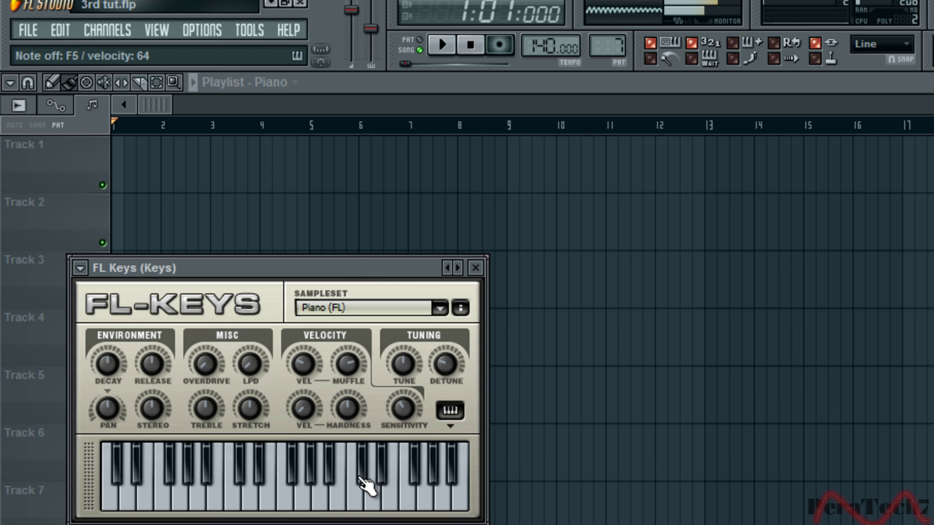
key(s)
key(s)
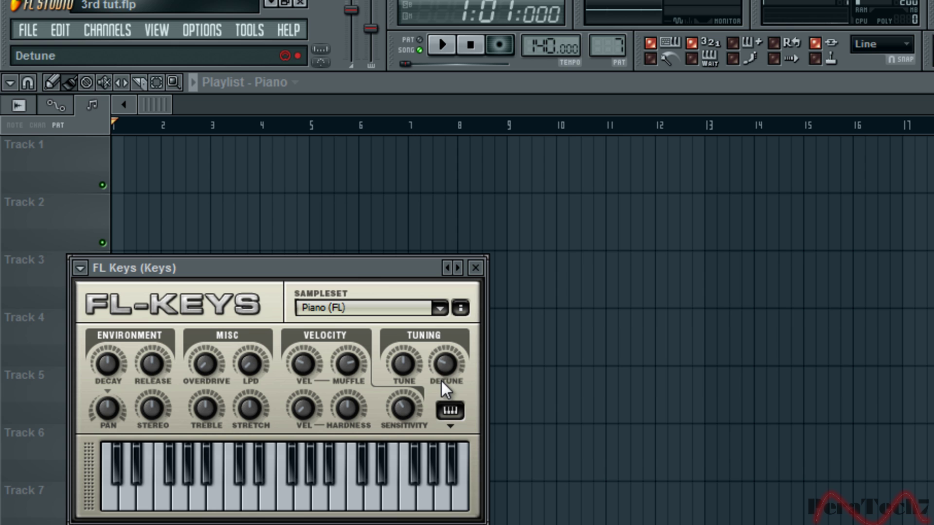
key(g)
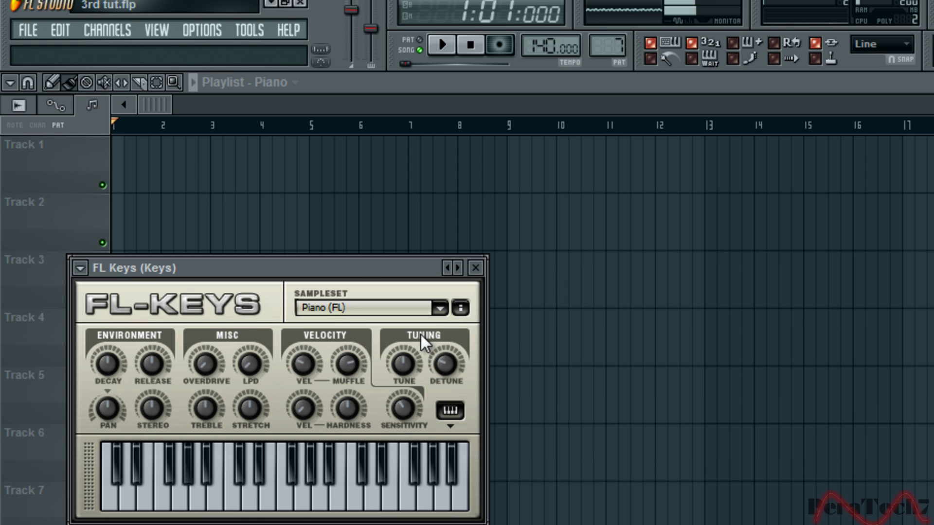
Switch FL Keys to the Broken Piano preset and audition it, leaving the sample set unchanged.
click(459, 271)
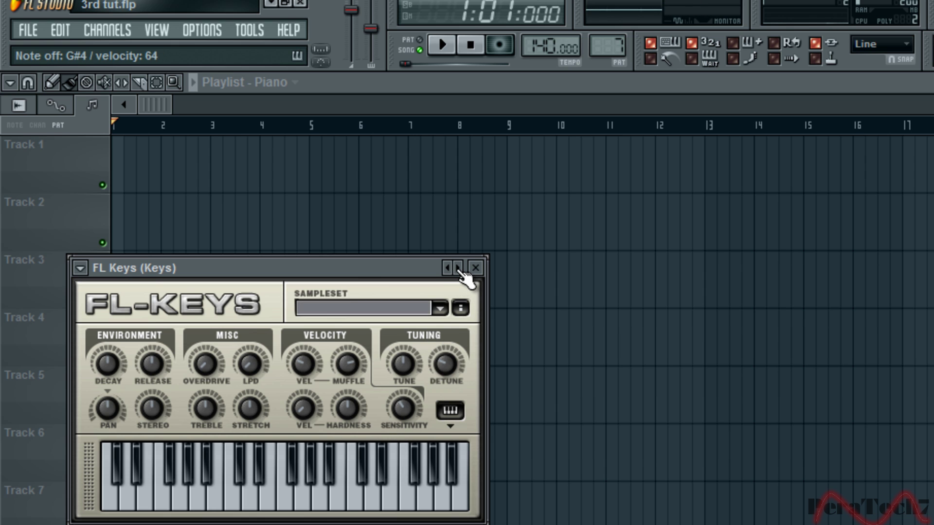
key(h)
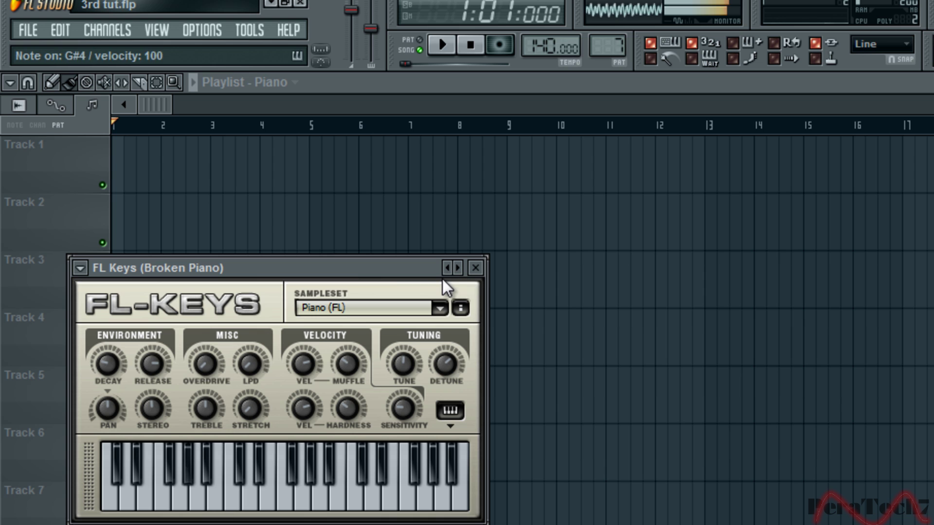
click(439, 310)
click(395, 311)
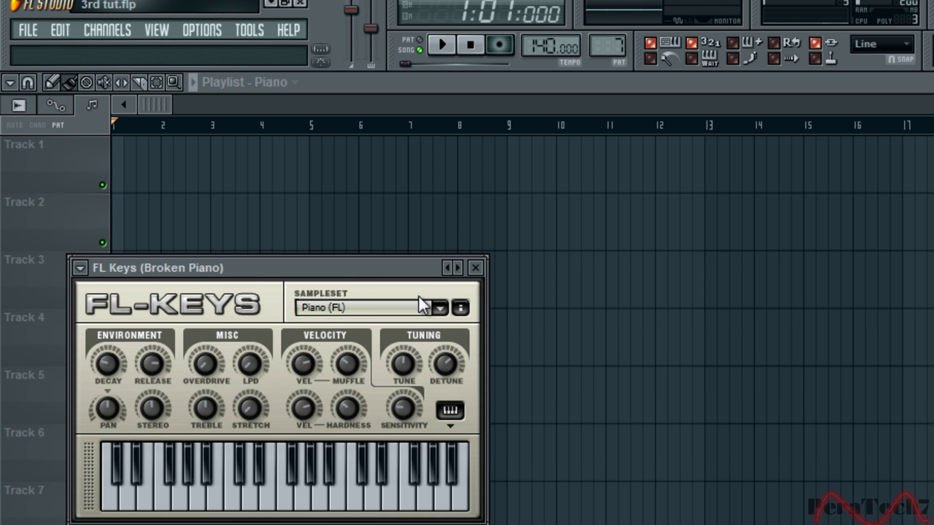
key(h)
Step to the Compressed Piano preset and play several notes to hear it.
click(459, 268)
key(h)
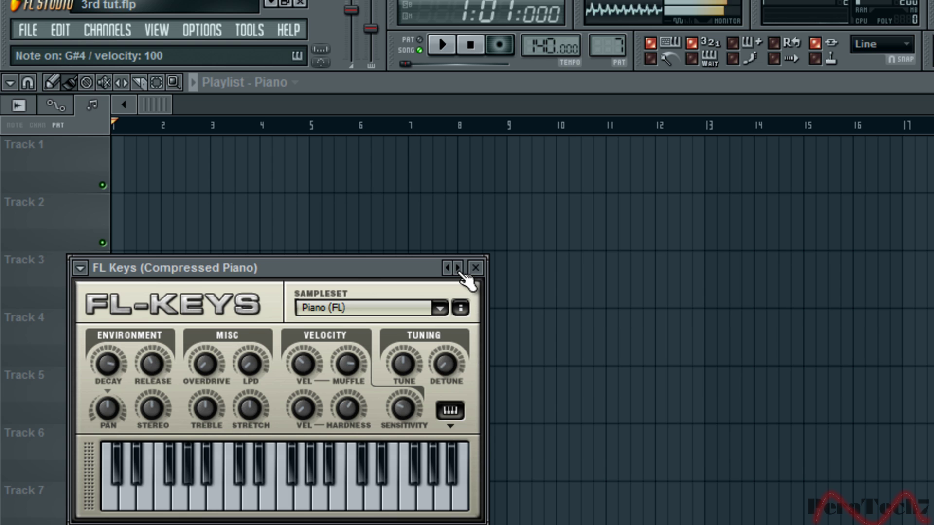
key(h)
key(j)
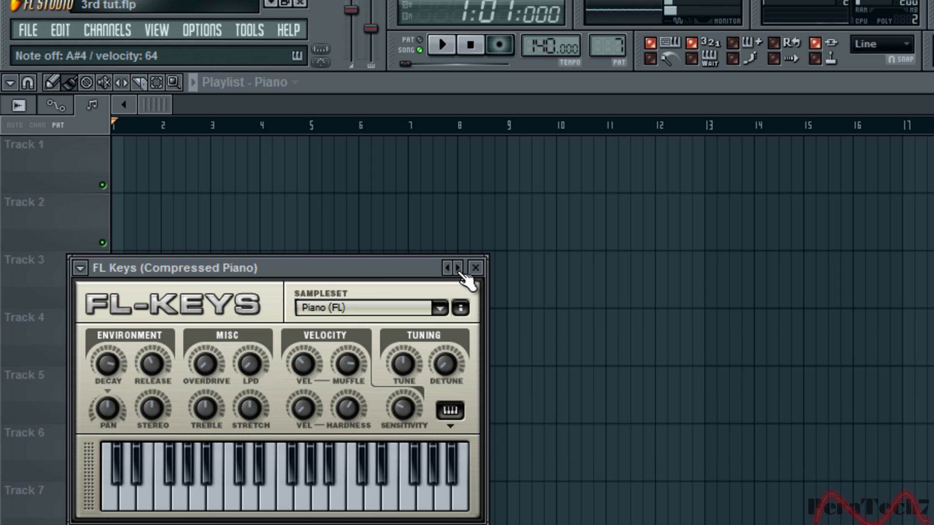
key(l)
key(b)
key(m)
key(i)
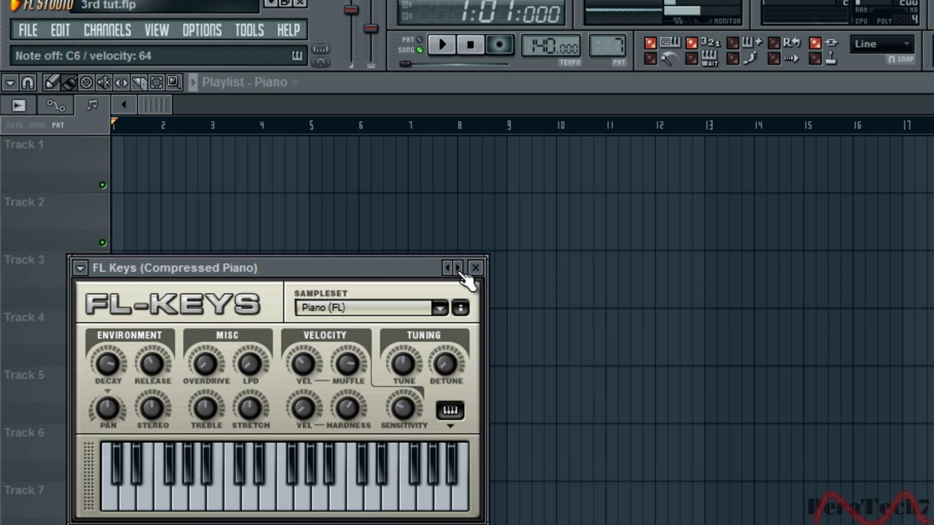
key(y)
Audition the Concert Piano, Dance Piano and Dark Piano presets in turn.
key(y)
click(458, 268)
key(y)
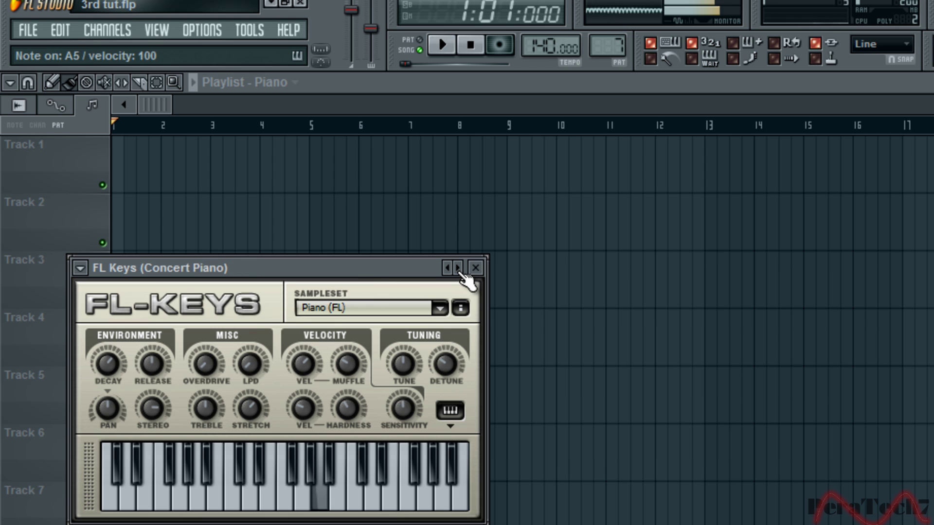
key(y)
click(458, 268)
key(y)
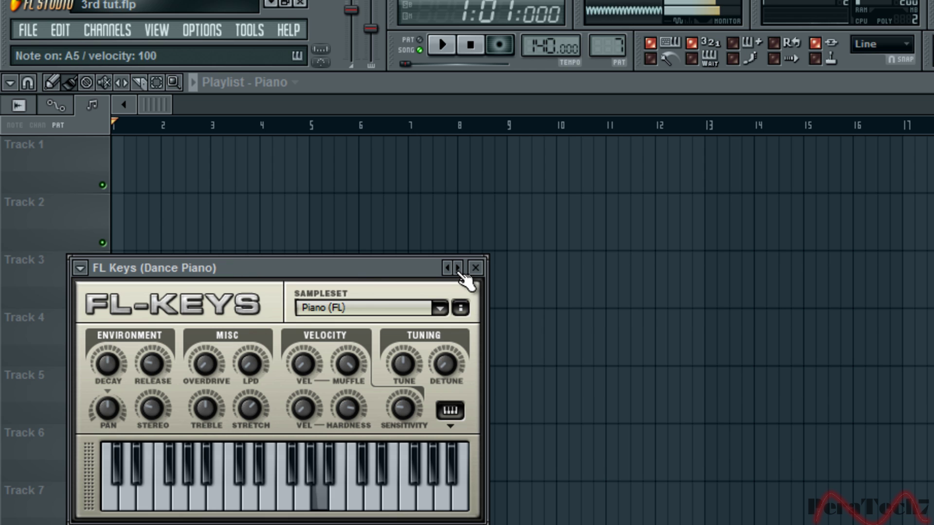
key(y)
click(458, 268)
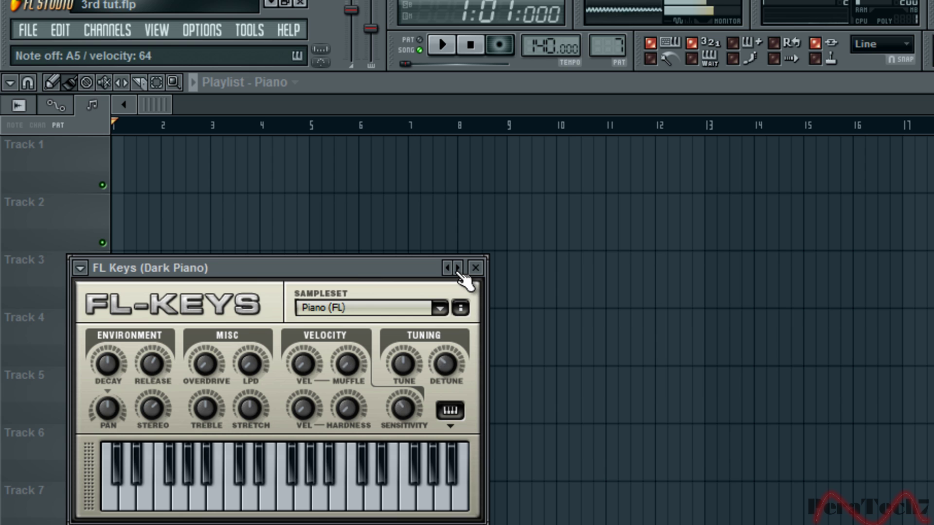
key(y)
click(459, 268)
Move past the default preset to ePiano with the Rhodes (FL) sample set, playing notes.
key(y)
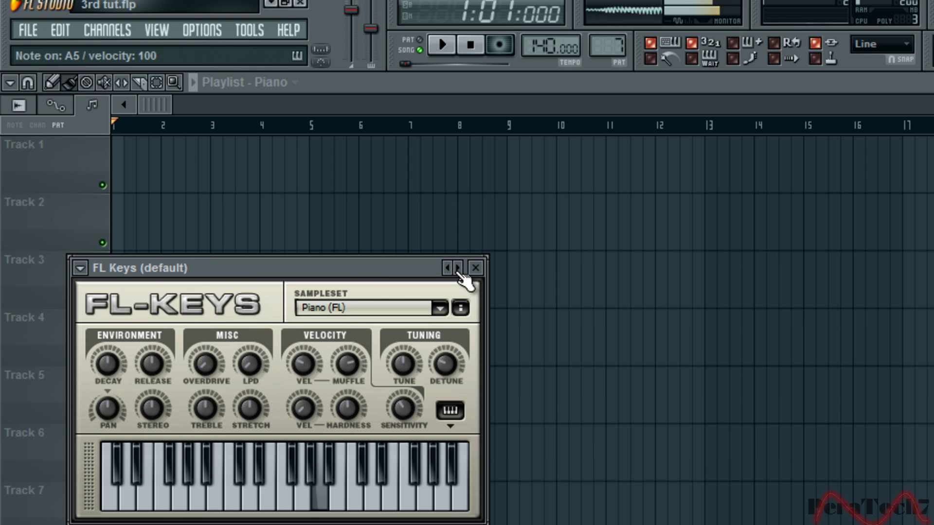
key(t)
key(t)
key(y)
key(t)
click(458, 268)
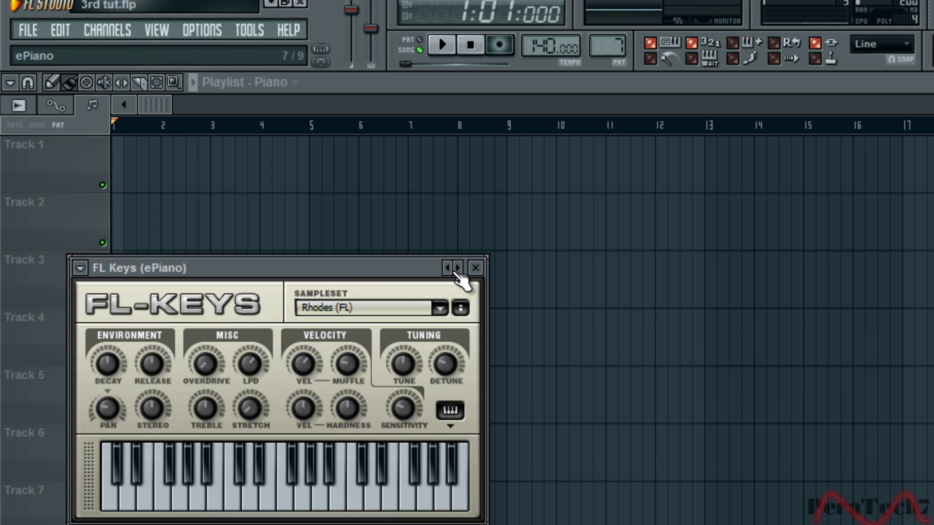
key(y)
key(u)
key(t)
key(y)
key(t)
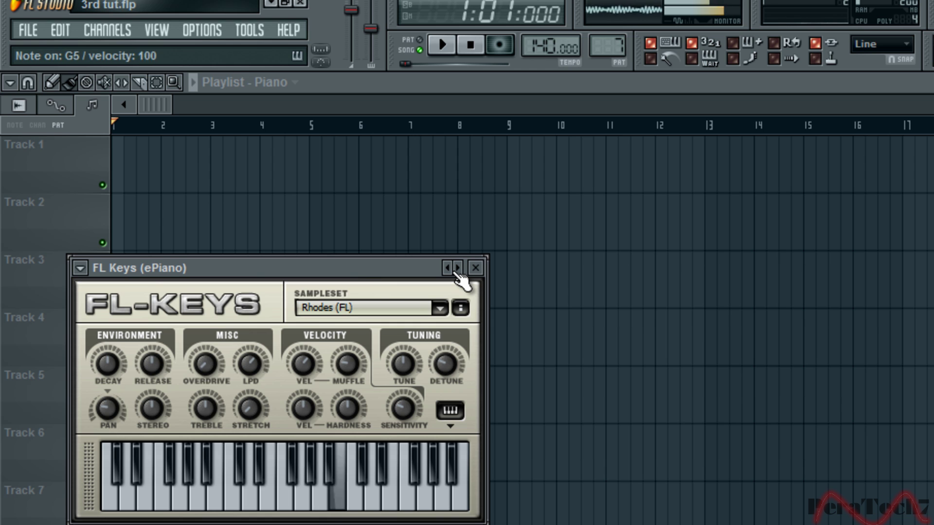
key(u)
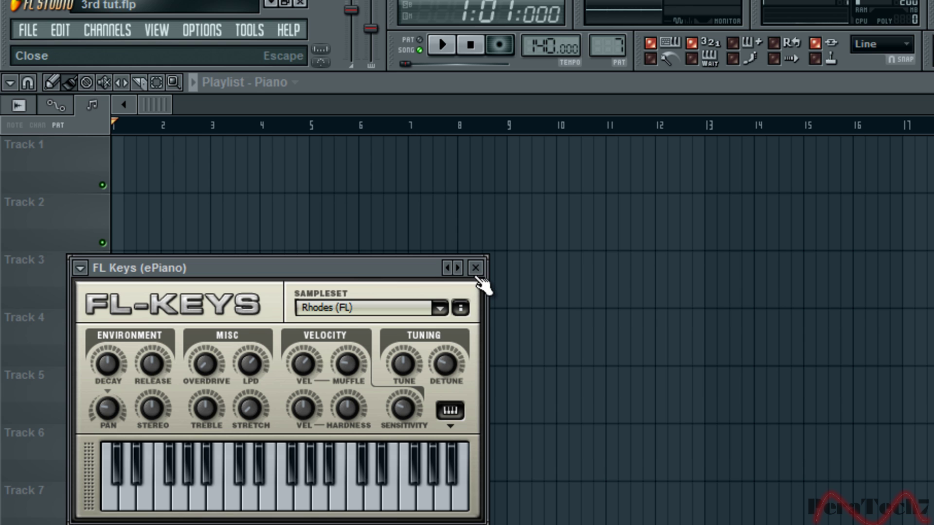
Paint the Piano pattern at the start of the playlist and open the ePiano piano roll.
click(476, 268)
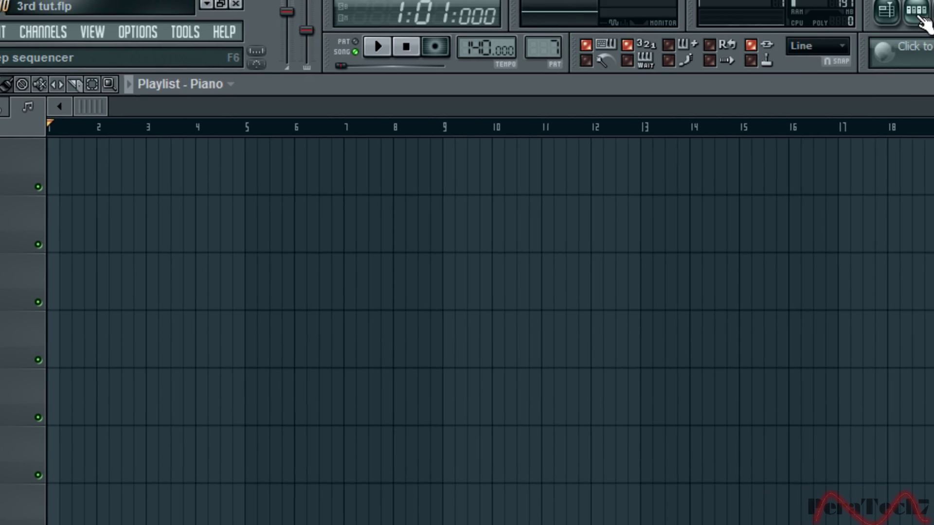
click(917, 15)
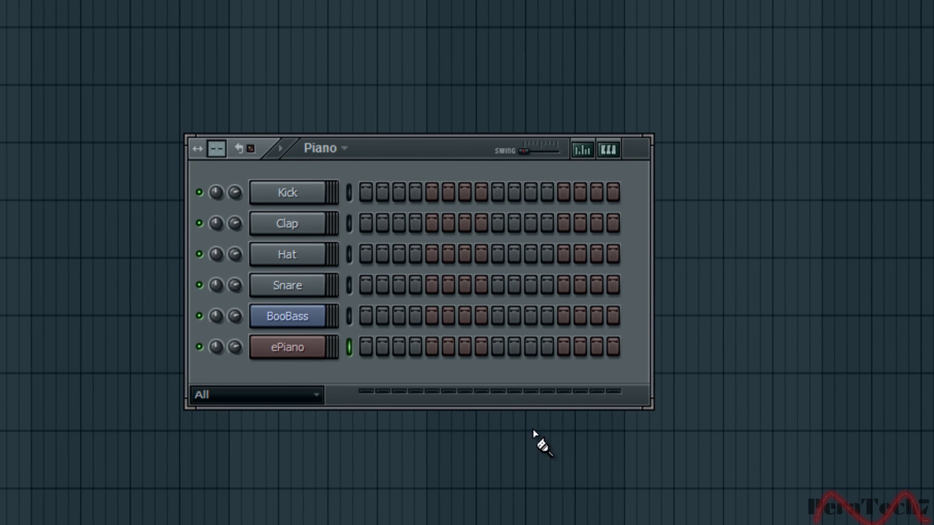
right_click(284, 357)
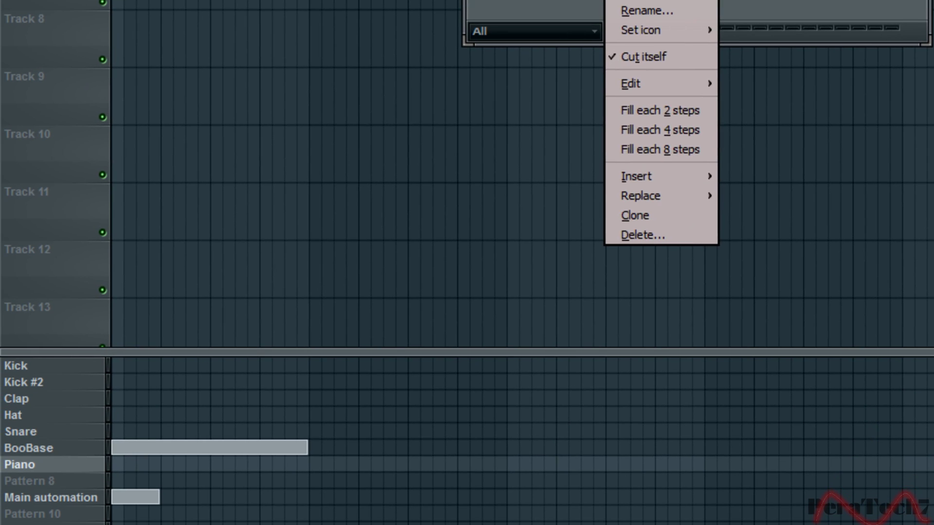
click(93, 355)
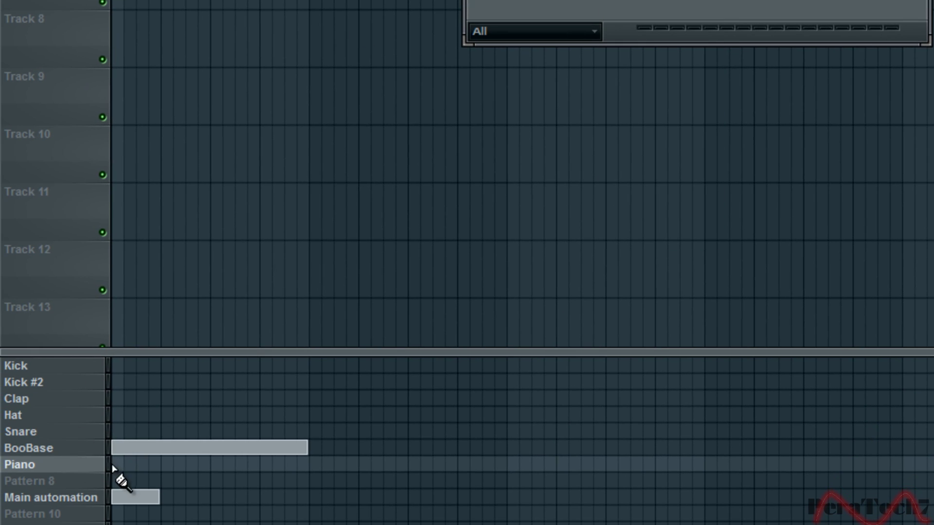
click(115, 465)
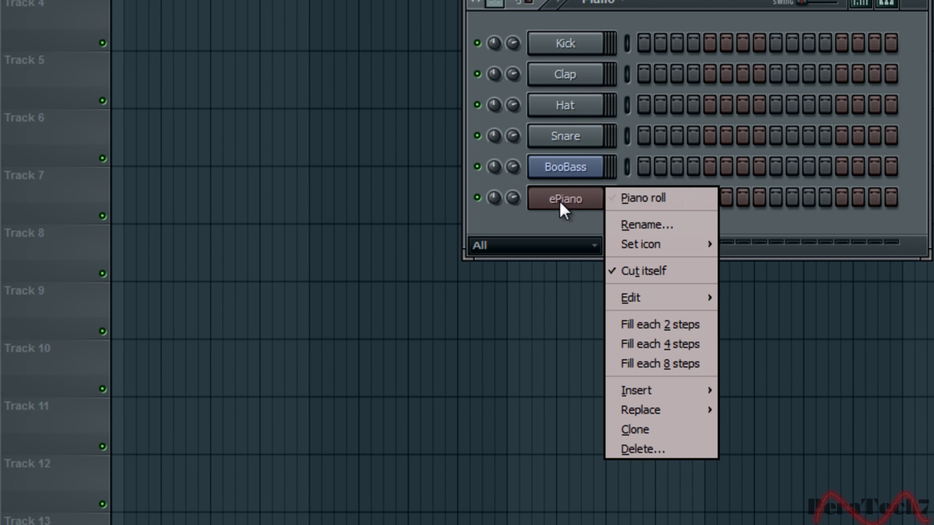
click(658, 199)
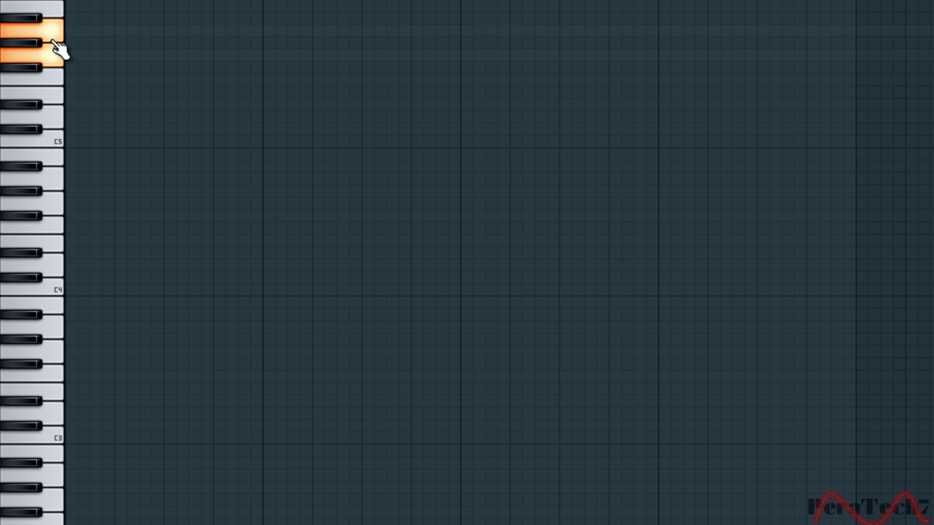
Enter C5, E5 and G5 notes at the start of bar 1 and play them back.
scroll(29, 344, up, 8)
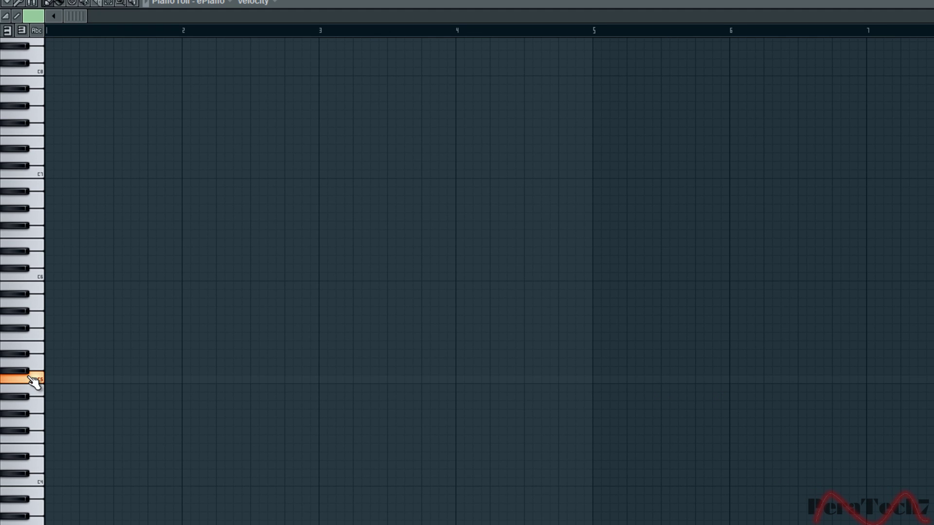
click(49, 382)
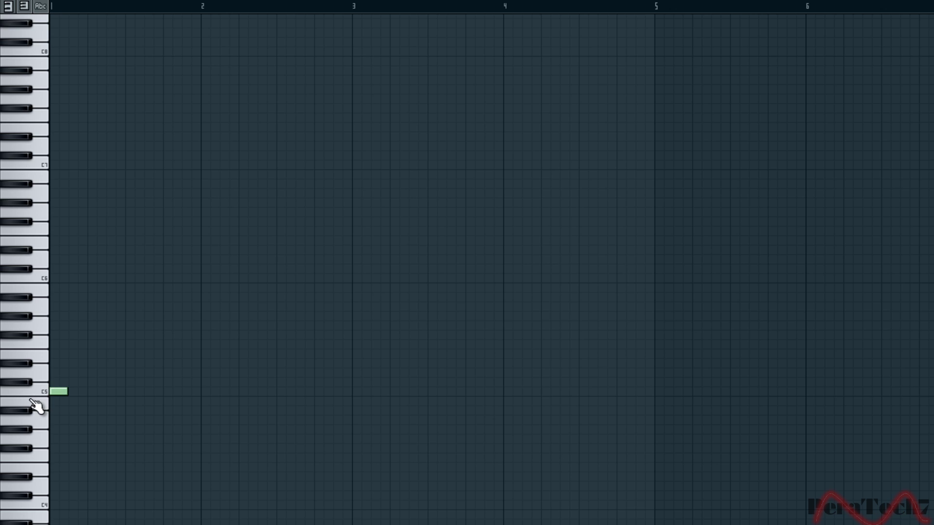
click(83, 363)
double_click(81, 365)
click(251, 312)
drag(87, 368, 84, 353)
click(117, 324)
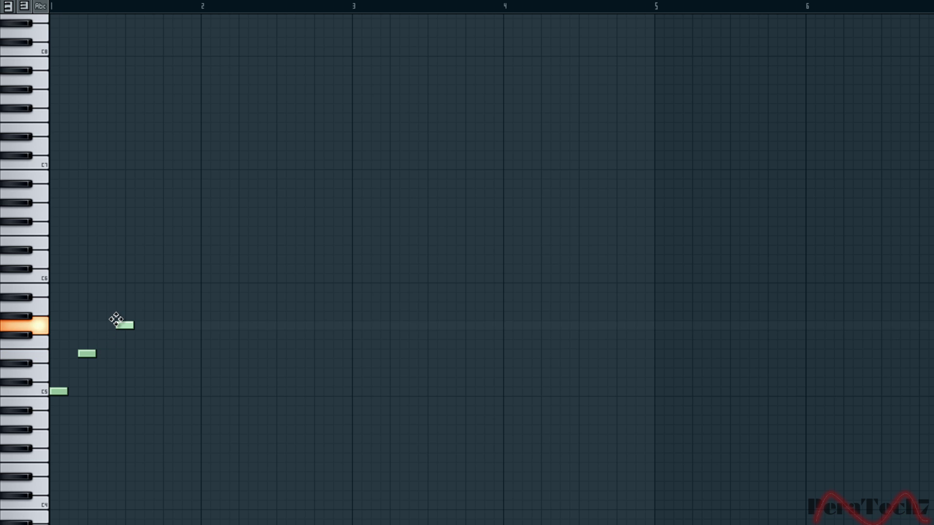
drag(115, 322, 107, 320)
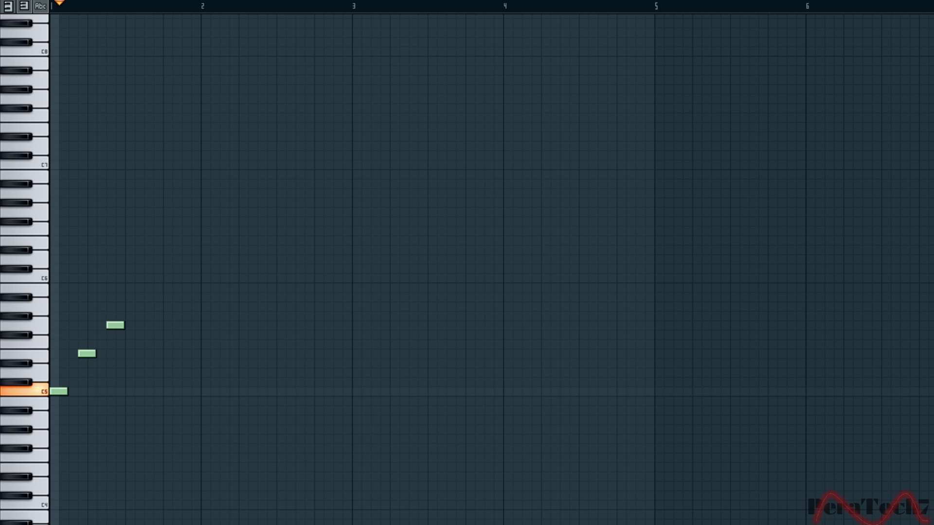
key(space)
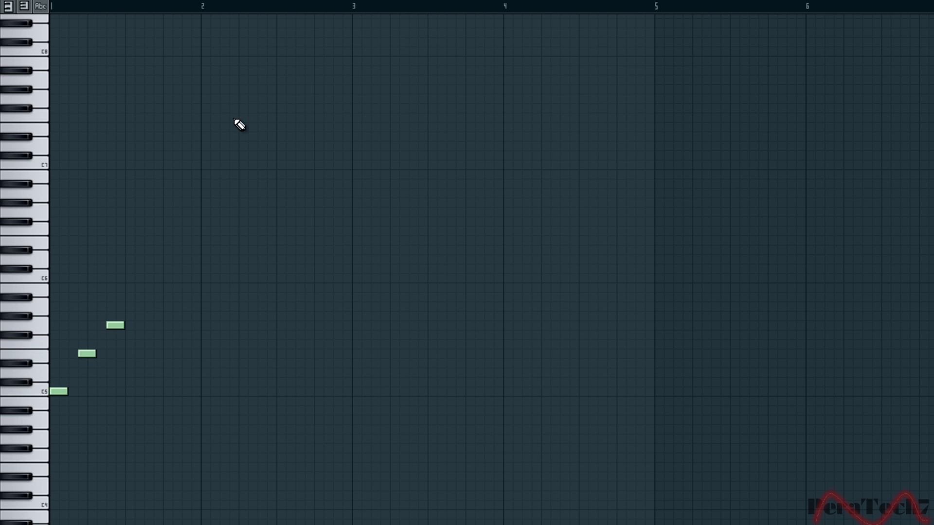
Add E5, G5 and C6 notes in bar 2 and play back the six-note arpeggio.
click(202, 354)
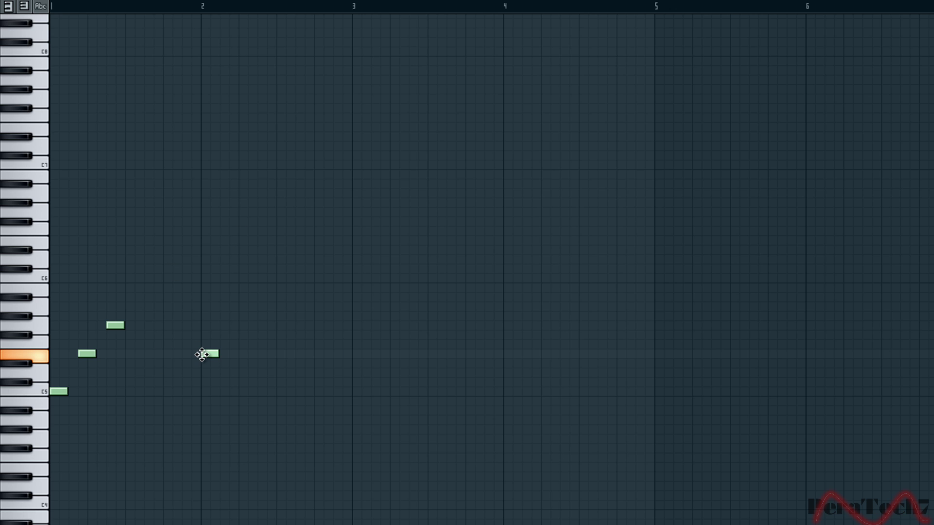
click(230, 325)
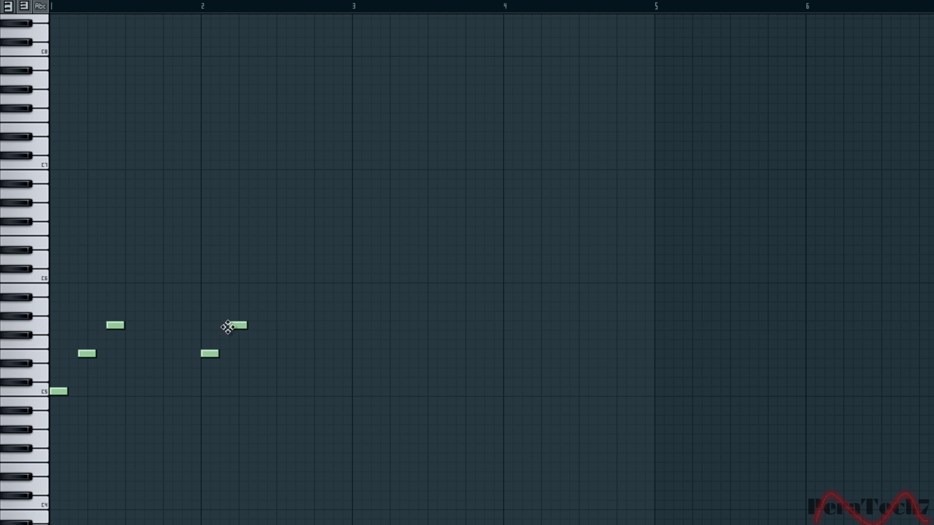
double_click(232, 325)
click(403, 272)
click(28, 326)
key(space)
key(space)
click(258, 306)
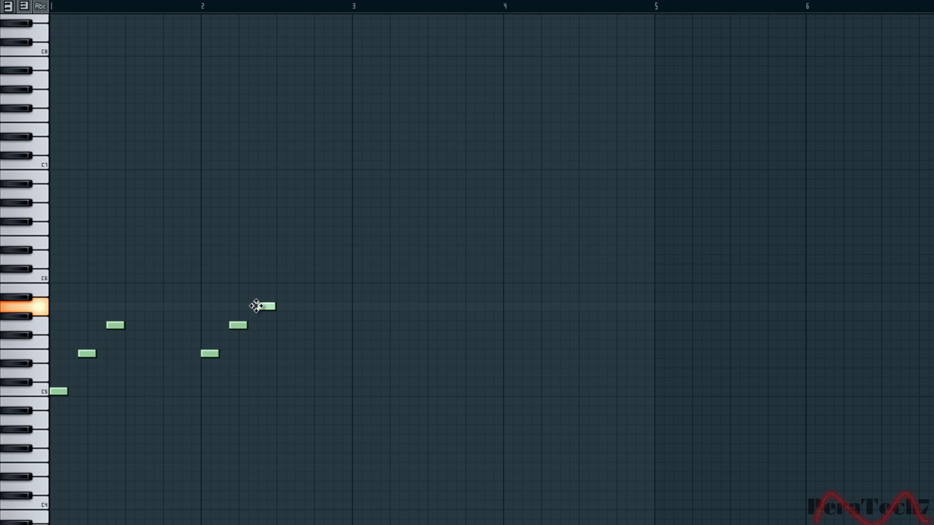
drag(257, 306, 255, 285)
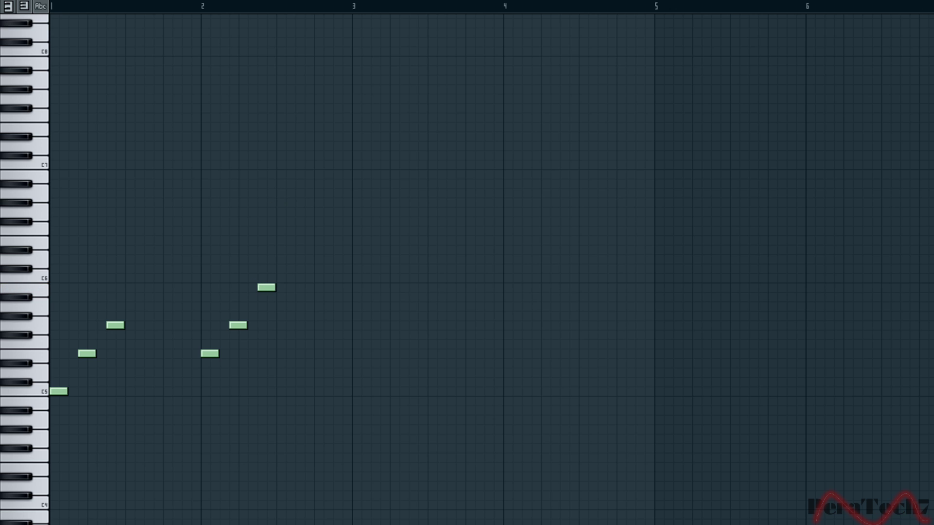
key(space)
key(space)
key(space)
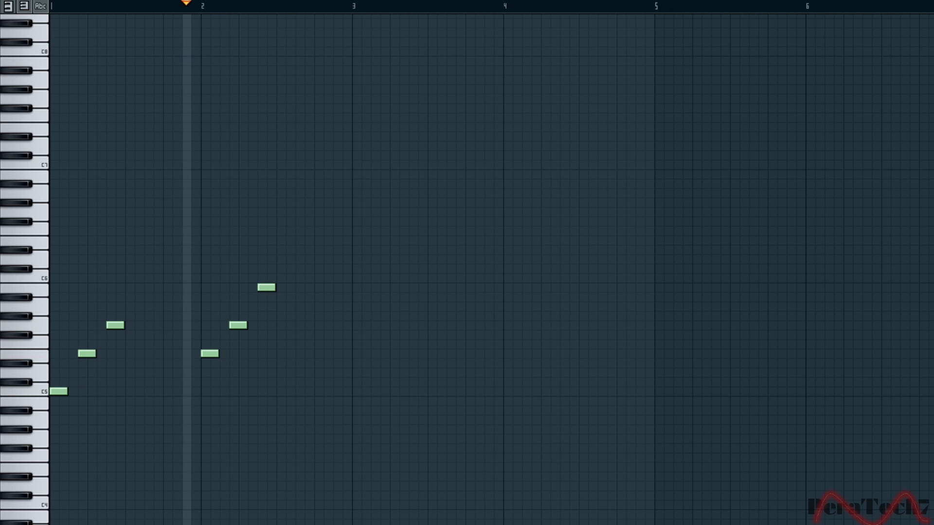
key(space)
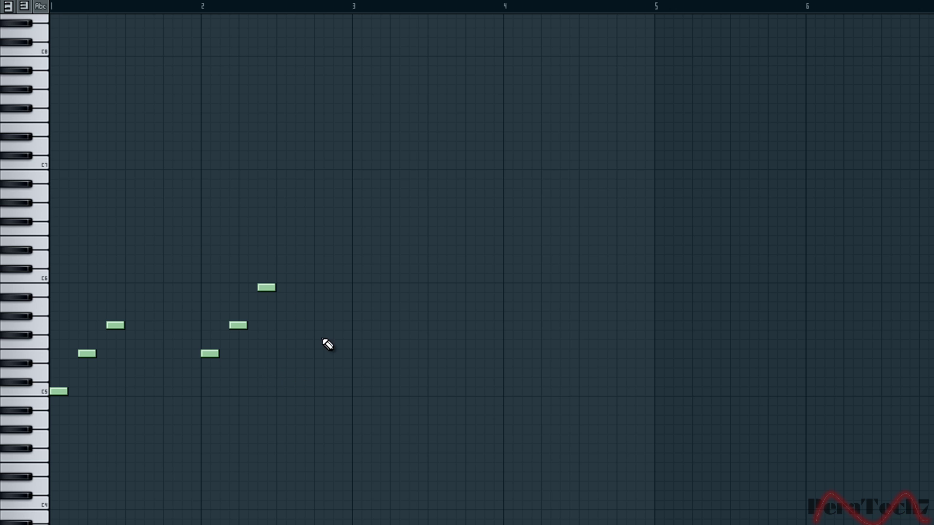
Place G5 and C6 notes at bar 3 and audition pitches around C6 on the keyboard.
click(355, 326)
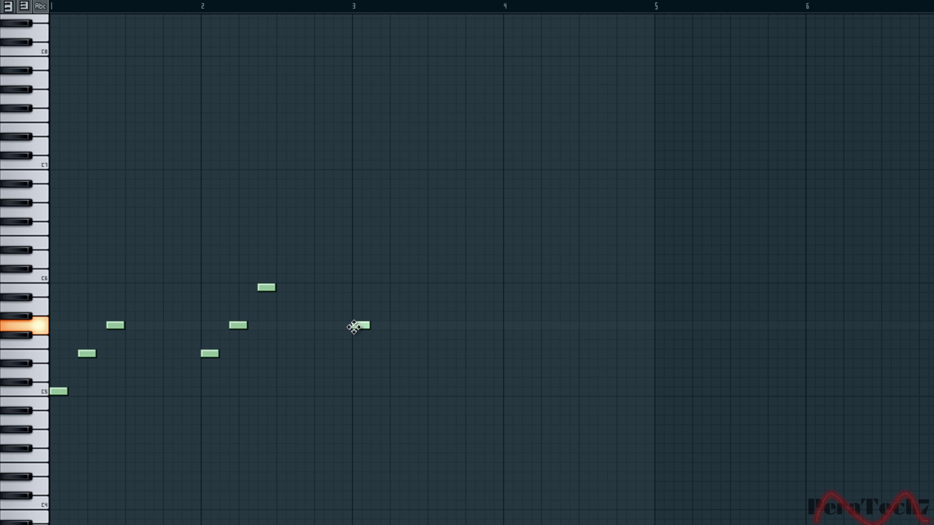
click(384, 287)
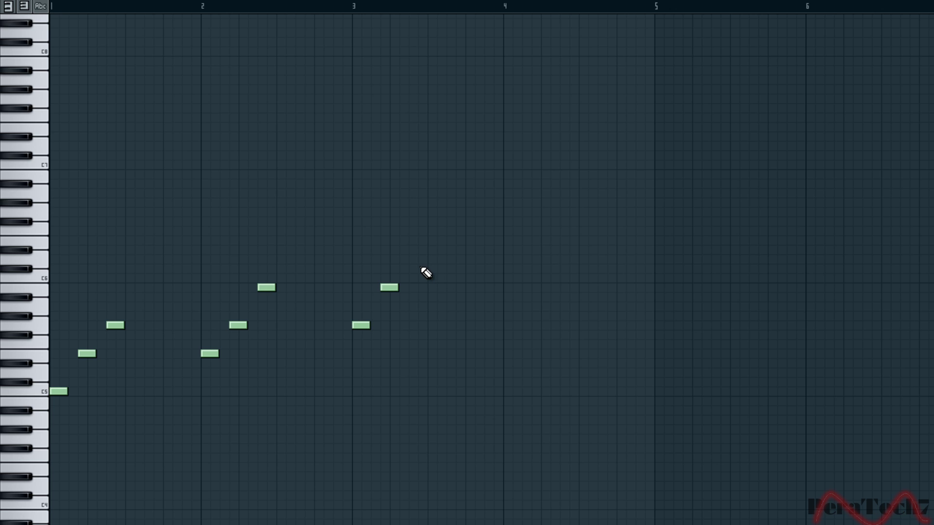
click(16, 263)
click(15, 263)
click(16, 263)
click(15, 270)
click(19, 264)
click(19, 279)
click(19, 270)
Add the top E6 note of the bar 3 figure, position it, and play the melody.
click(434, 268)
drag(435, 268, 420, 269)
drag(413, 268, 417, 258)
key(space)
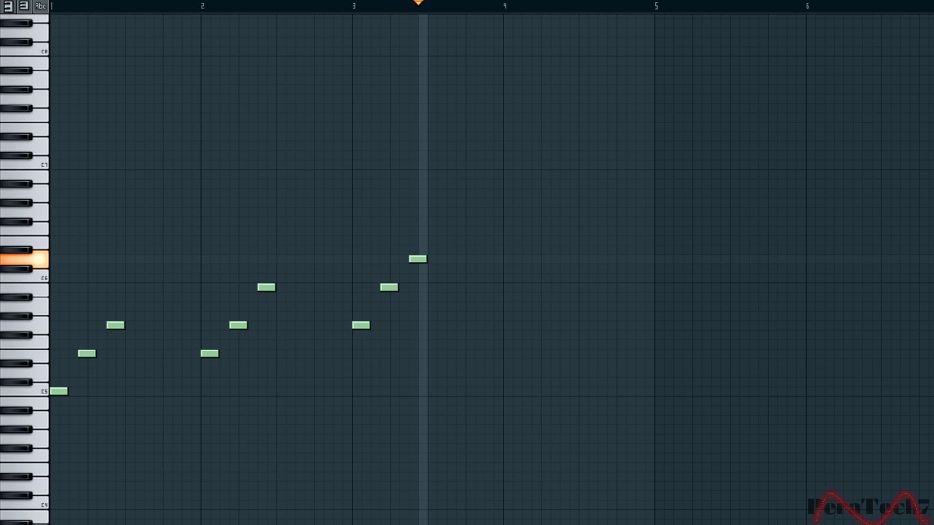
key(space)
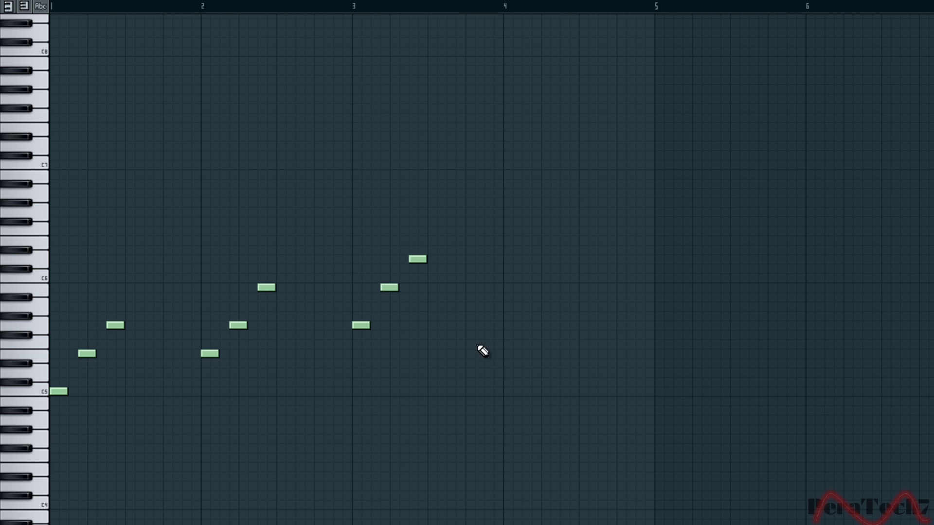
Add falling G5, E5 and C5 notes in bar 4 and play the twelve-note melody.
click(506, 326)
double_click(506, 325)
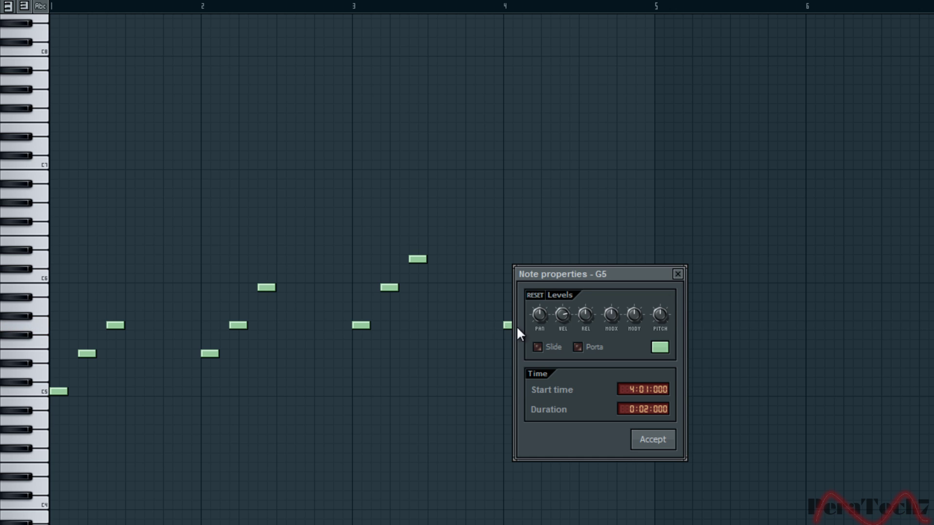
click(678, 274)
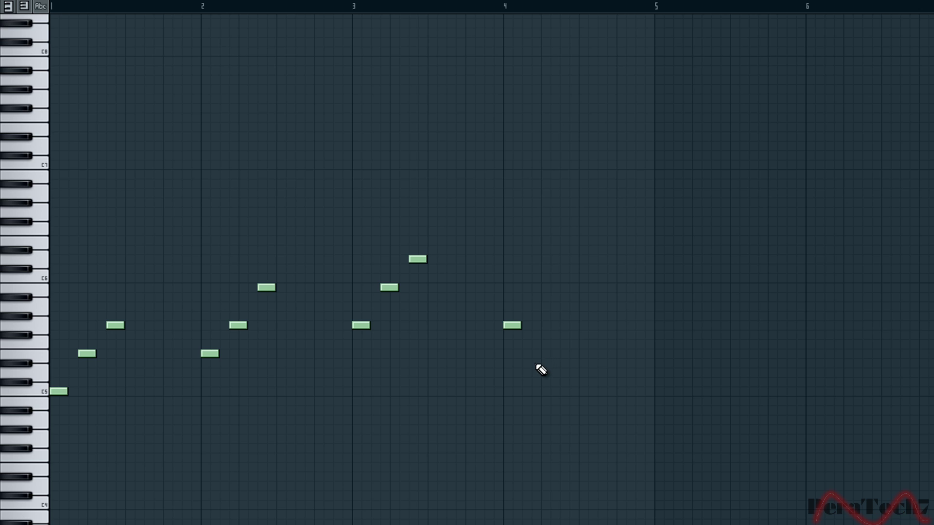
click(538, 354)
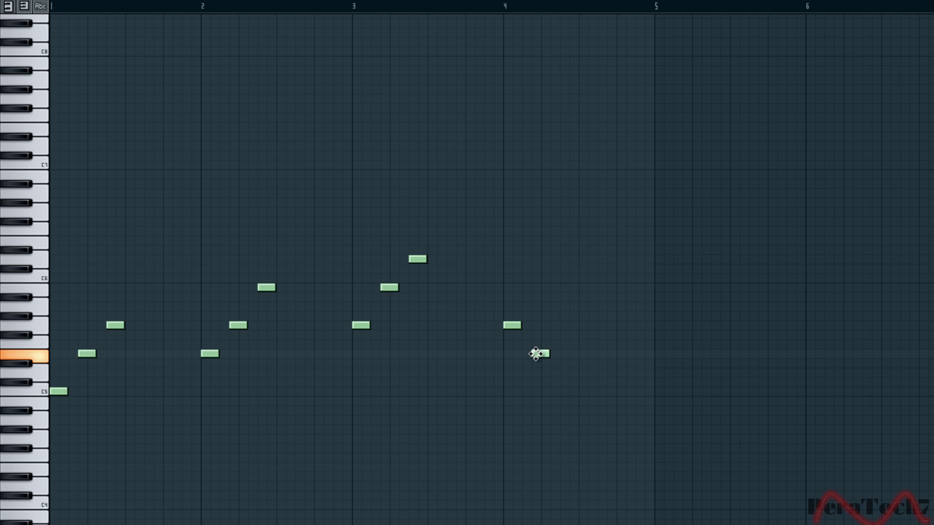
click(562, 391)
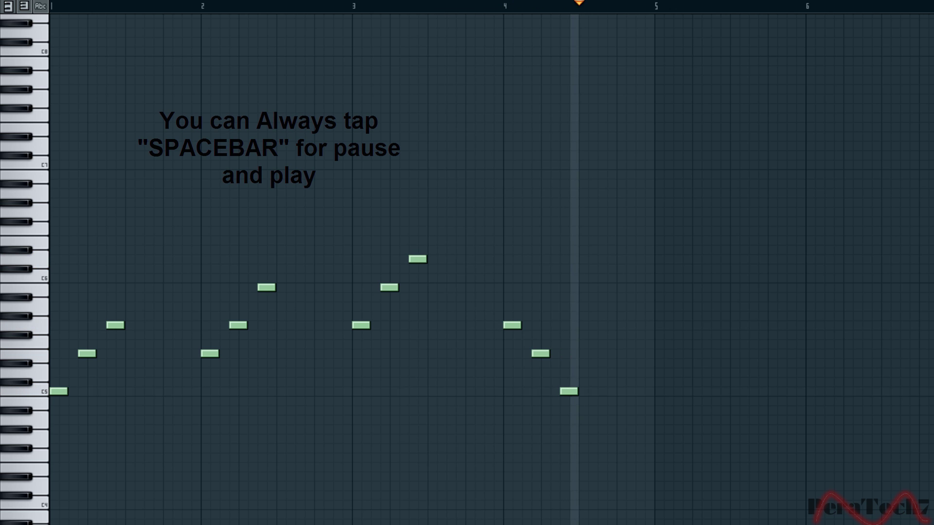
key(space)
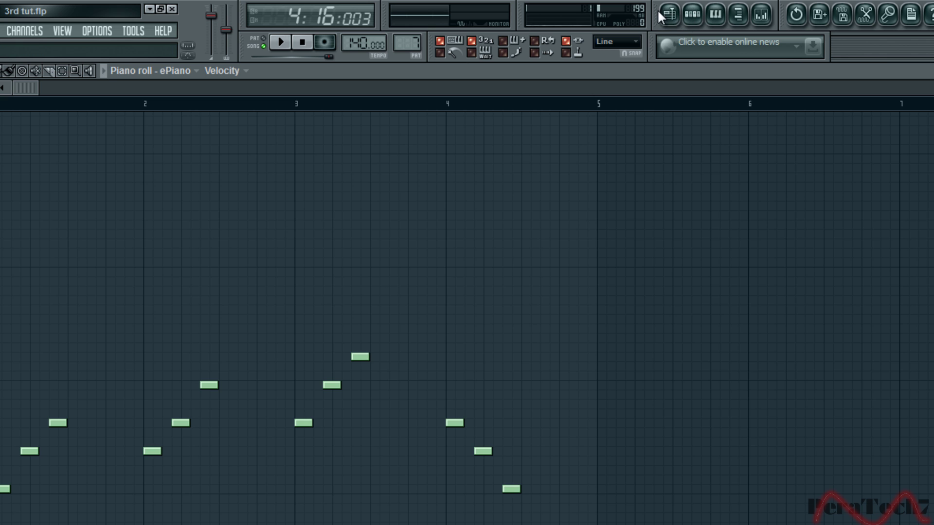
In the Playlist, paint Kick clips across several bars and add second BooBase and Piano clips.
click(671, 12)
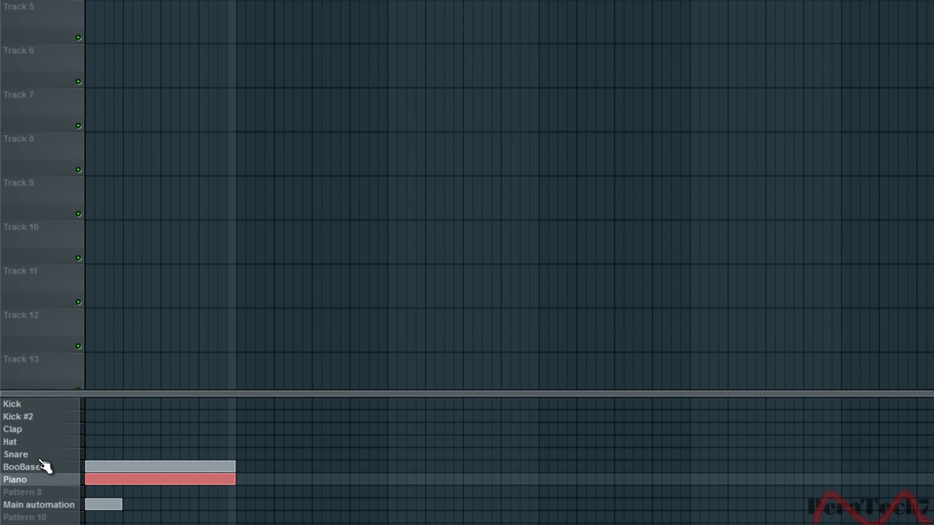
click(46, 405)
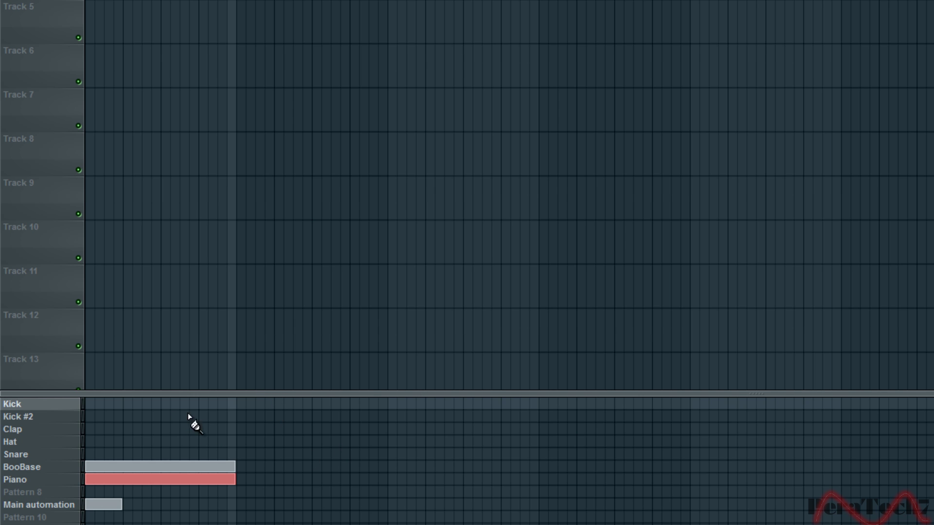
click(162, 408)
drag(162, 407, 390, 408)
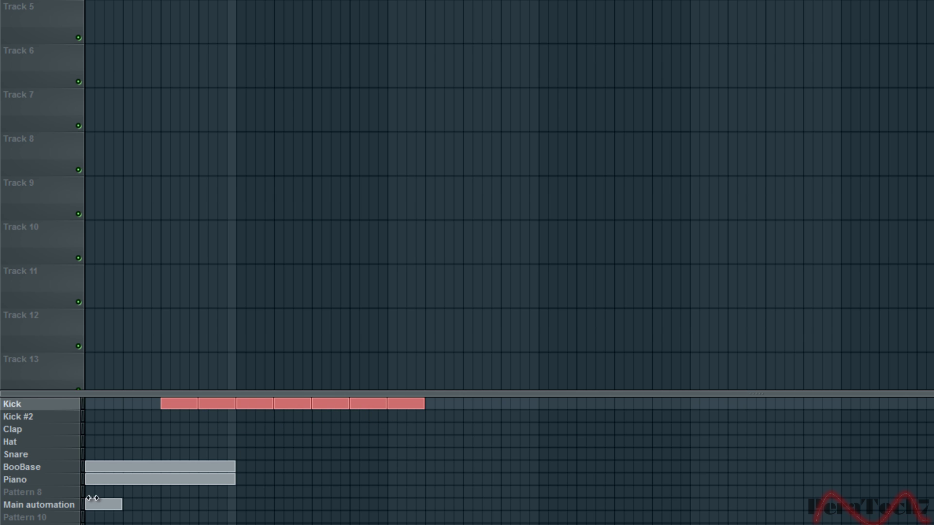
click(63, 468)
click(240, 467)
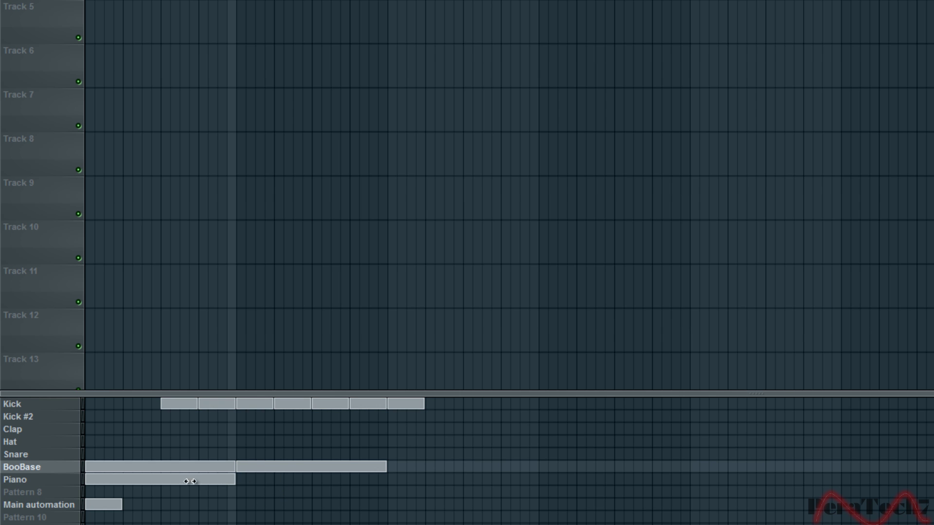
click(41, 482)
click(240, 482)
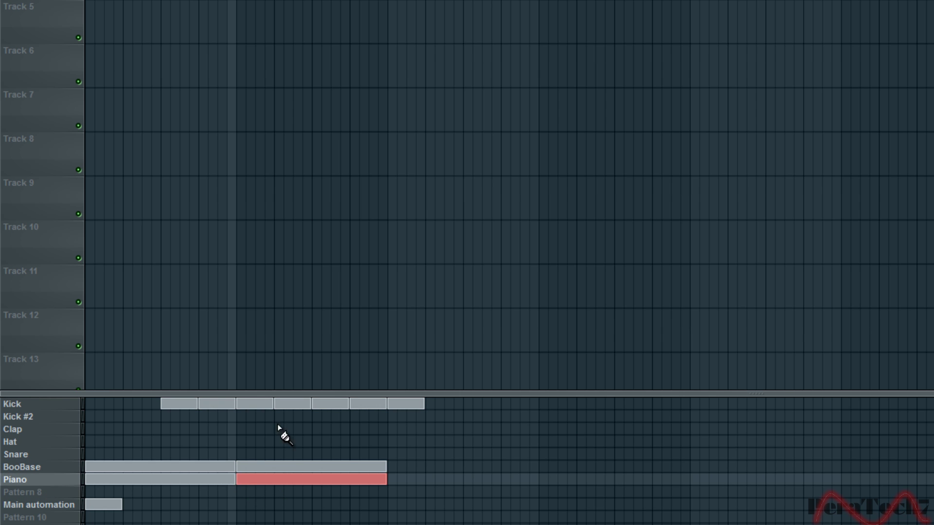
Remove the last Kick clip, then paint Kick #2, Clap, Hat and Snare clips along their rows.
right_click(404, 404)
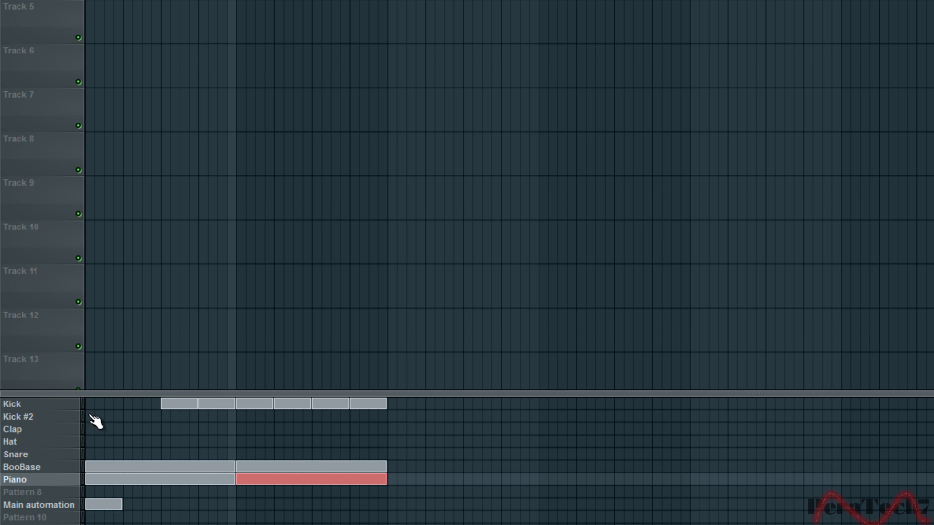
click(40, 420)
drag(244, 419, 368, 419)
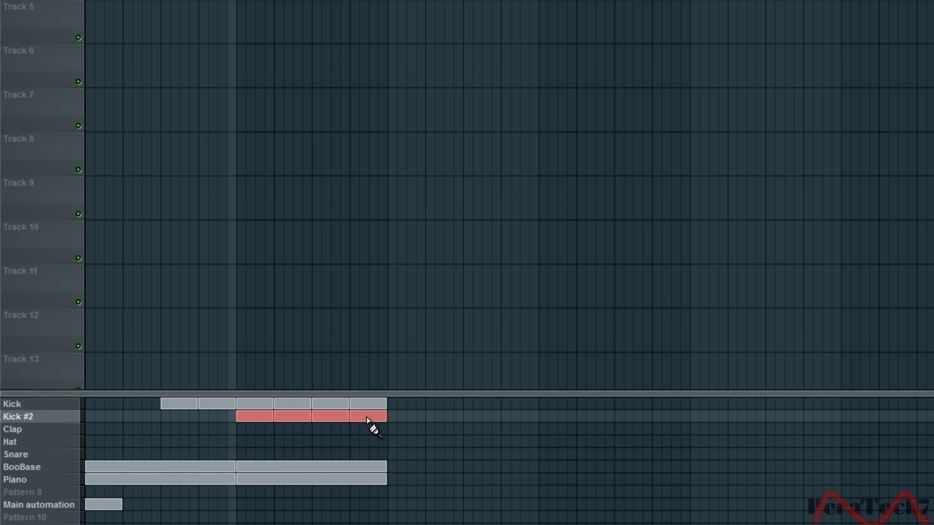
click(41, 431)
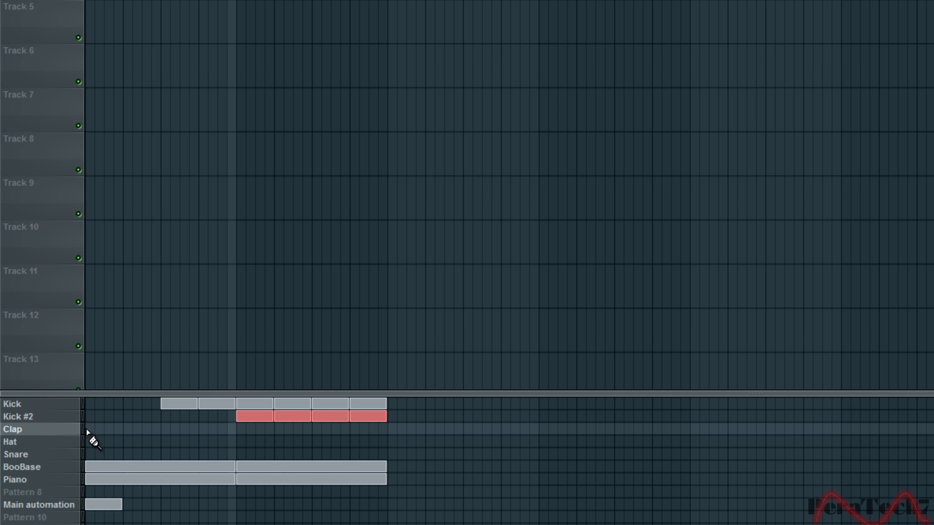
drag(87, 430, 377, 431)
click(40, 443)
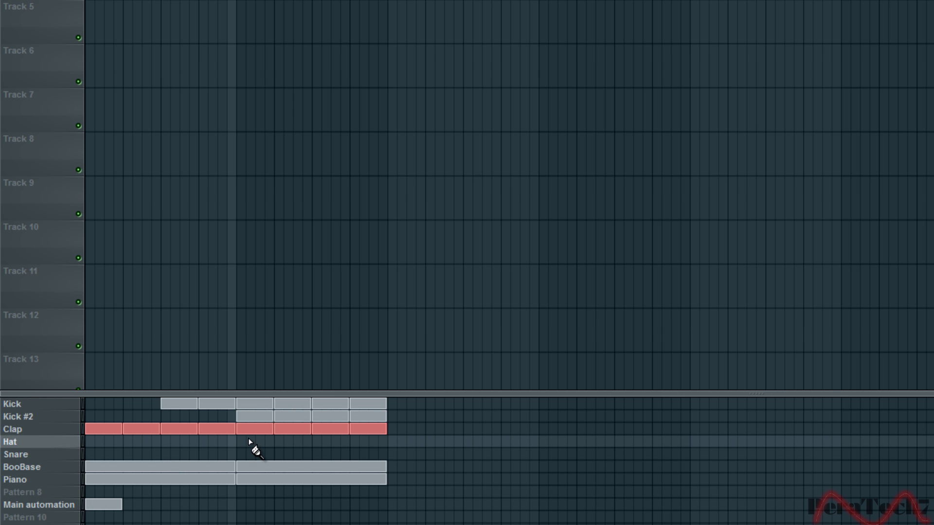
drag(239, 442, 371, 447)
click(73, 457)
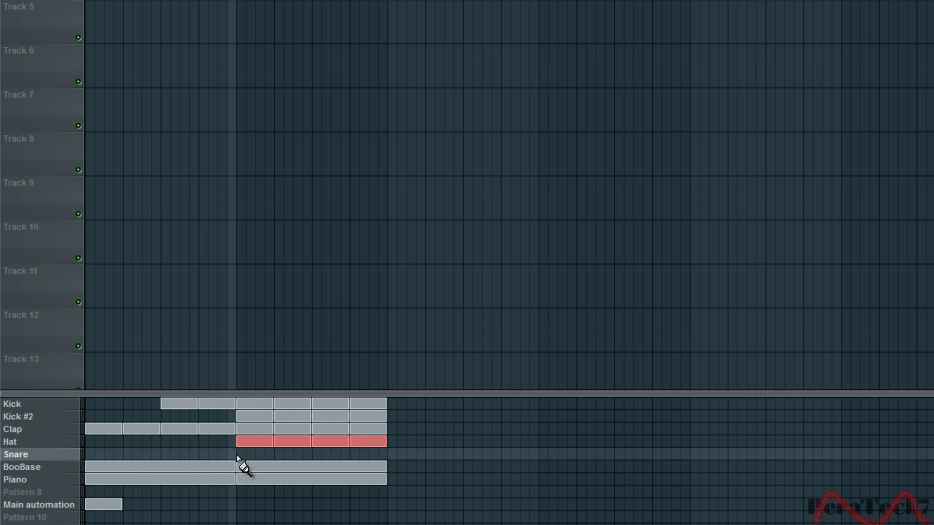
drag(200, 454, 366, 457)
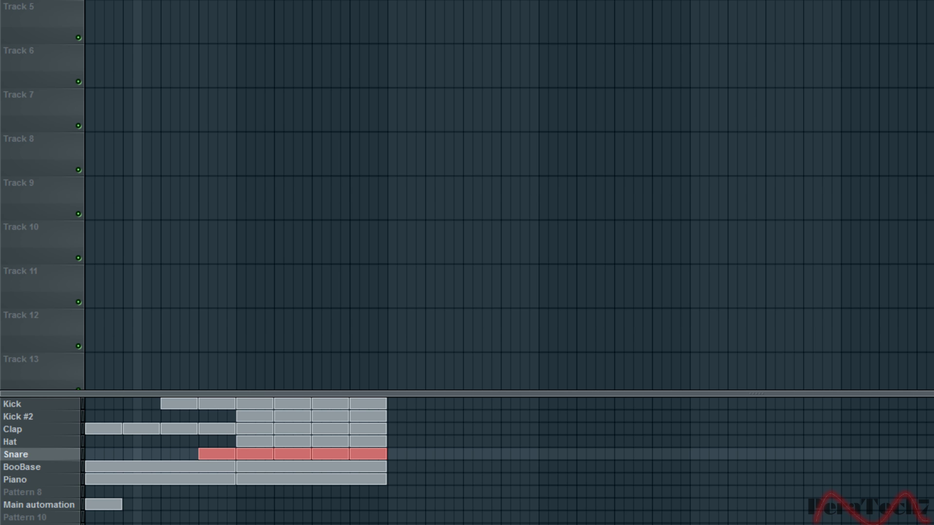
Show the ePiano piano roll, play the whole song in SONG mode, then stop playback.
click(68, 480)
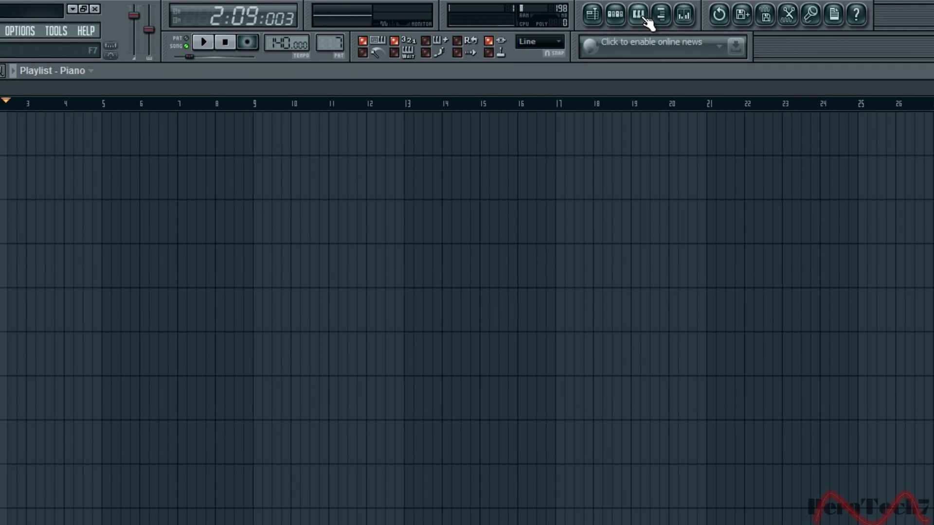
click(646, 18)
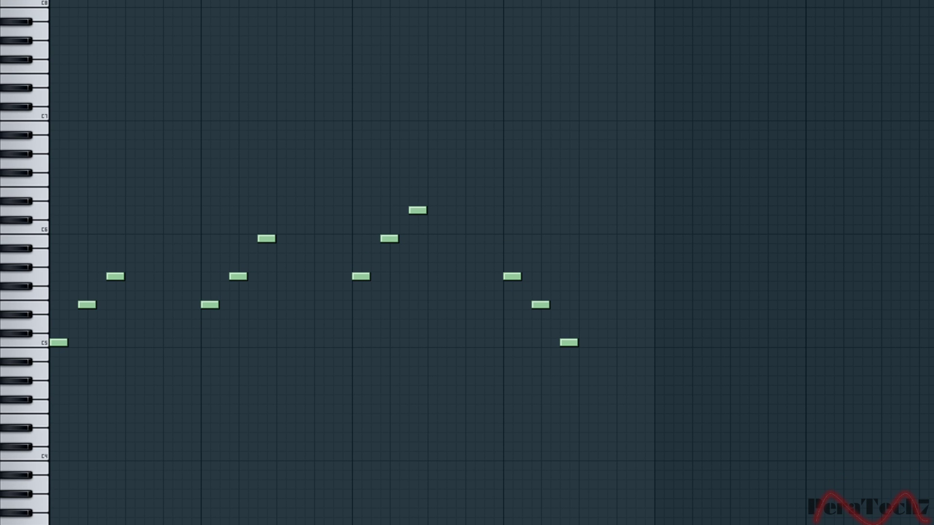
key(space)
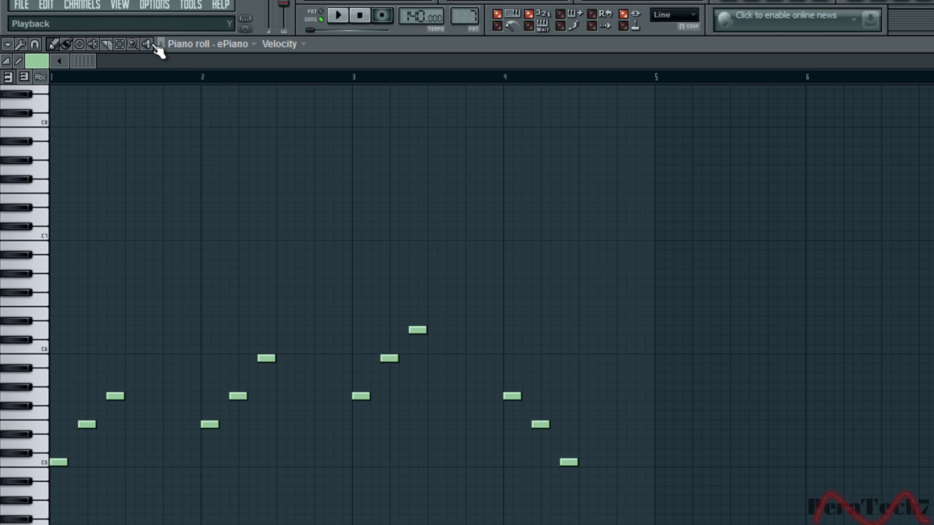
click(161, 44)
click(321, 19)
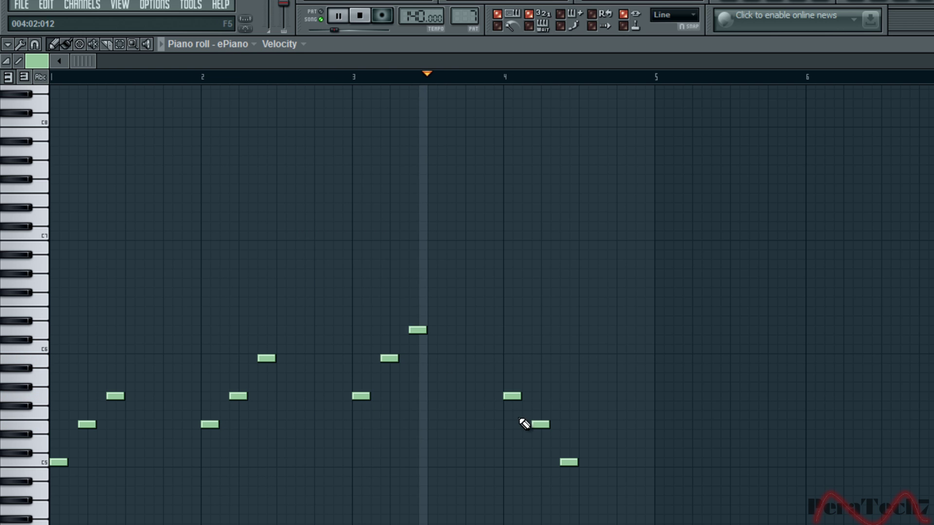
click(340, 17)
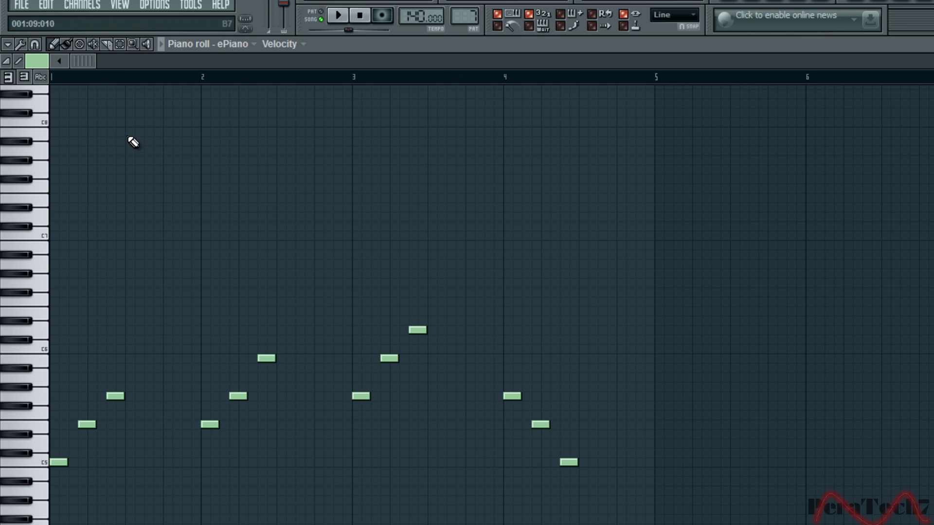
Start an MP3 file export from the File > Export menu.
click(21, 3)
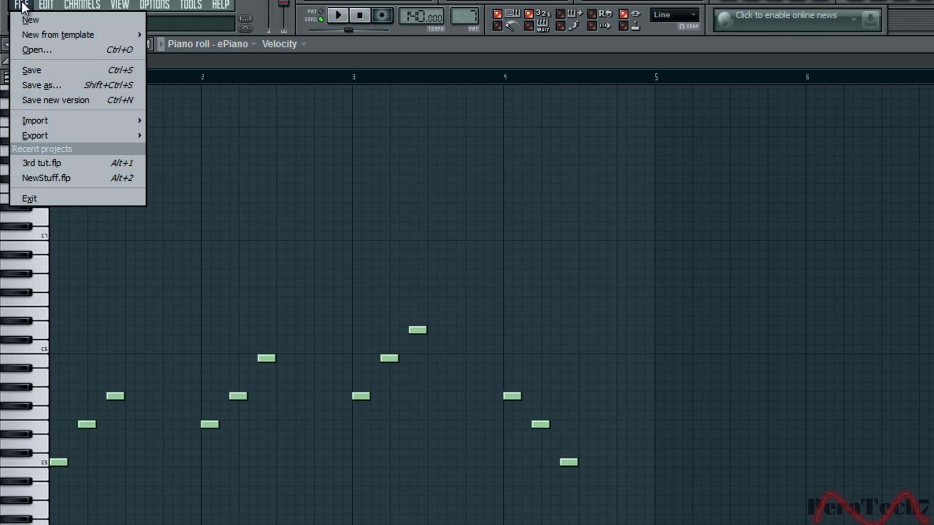
mouse_move(90, 138)
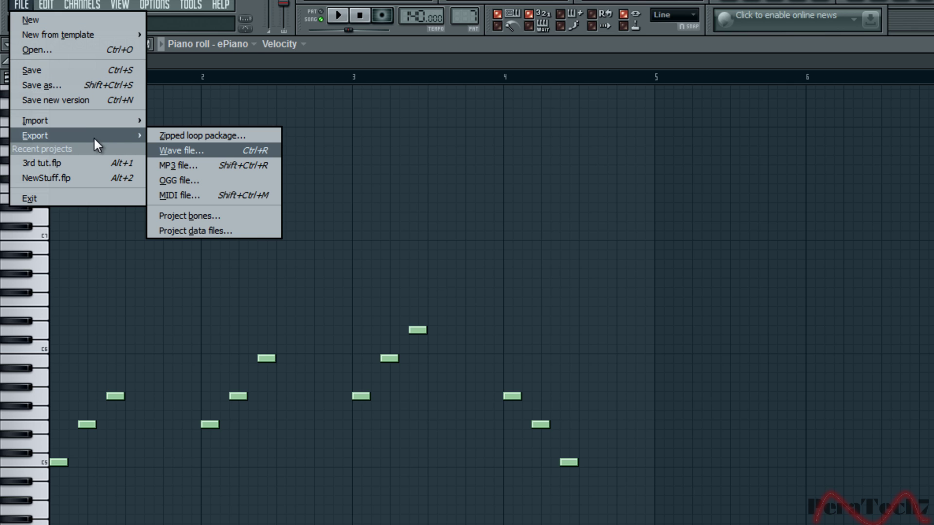
click(222, 169)
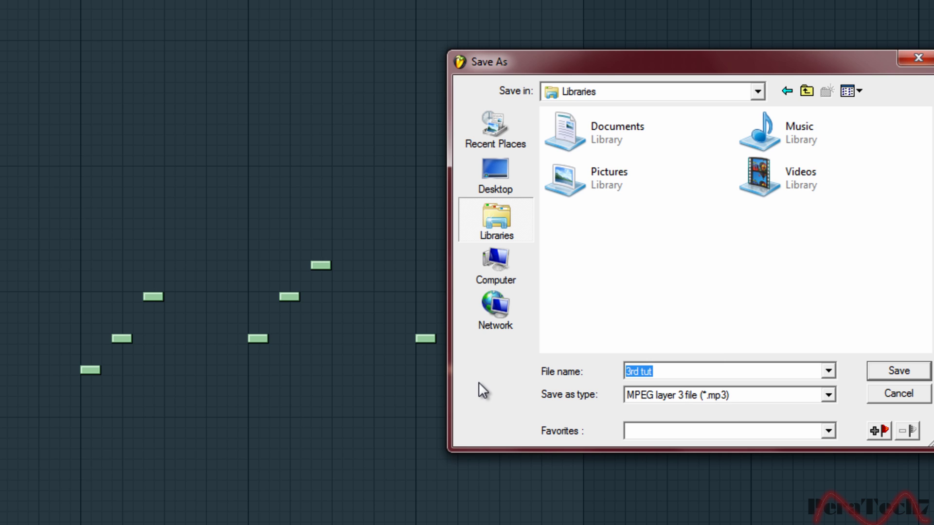
Name the MP3 'Your Names First Song' and save it into the Documents library.
key(BackSpace)
text(Per)
key(BackSpace)
key(BackSpace)
key(BackSpace)
text(Your Names )
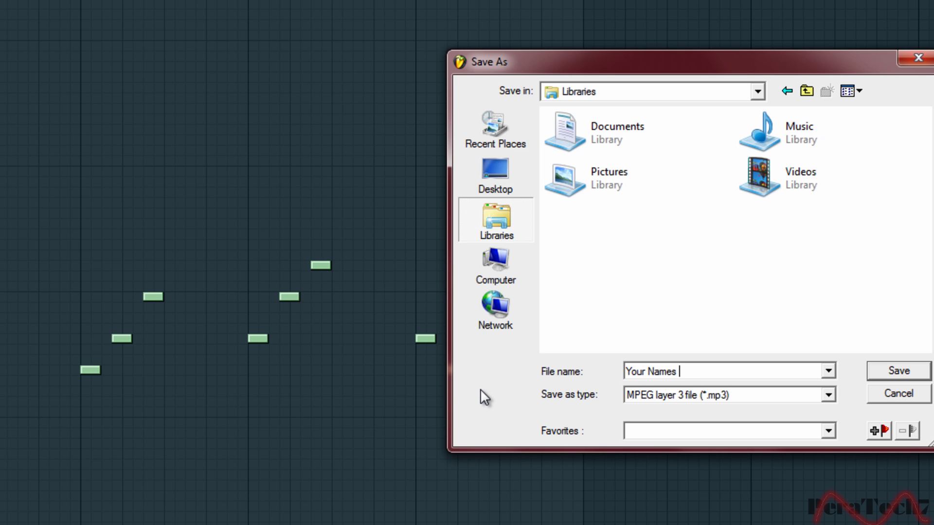
text(First Song)
click(884, 368)
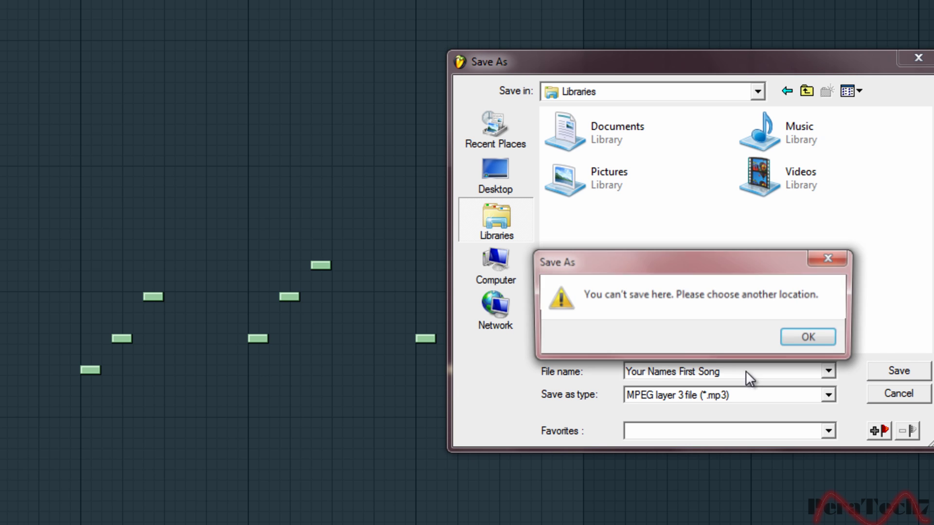
click(821, 343)
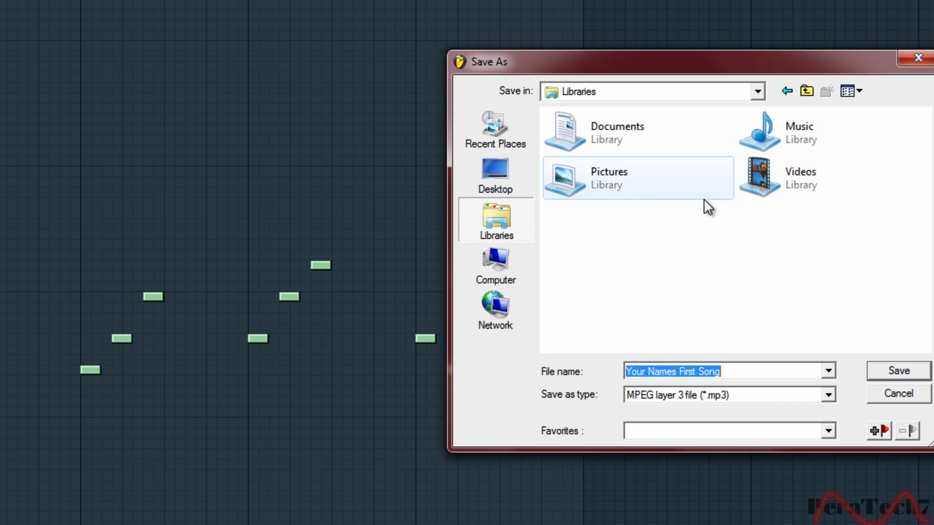
double_click(616, 119)
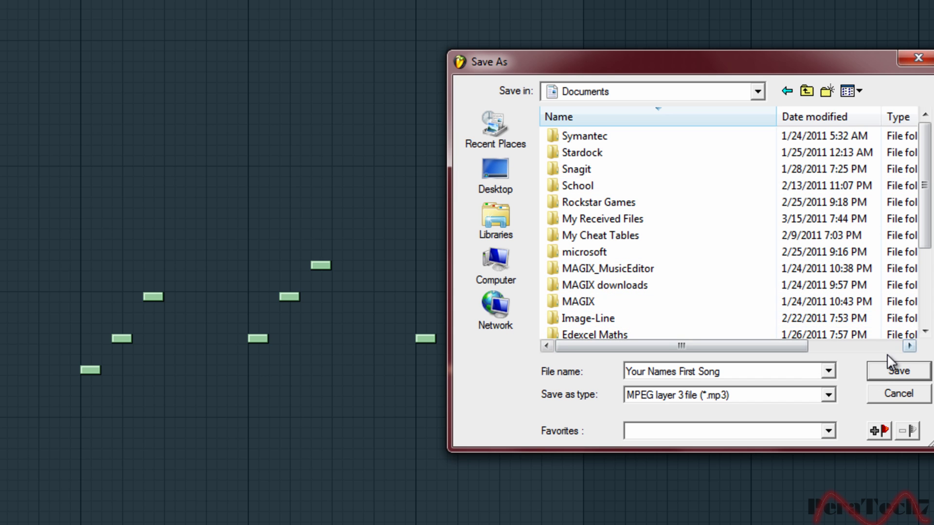
click(885, 368)
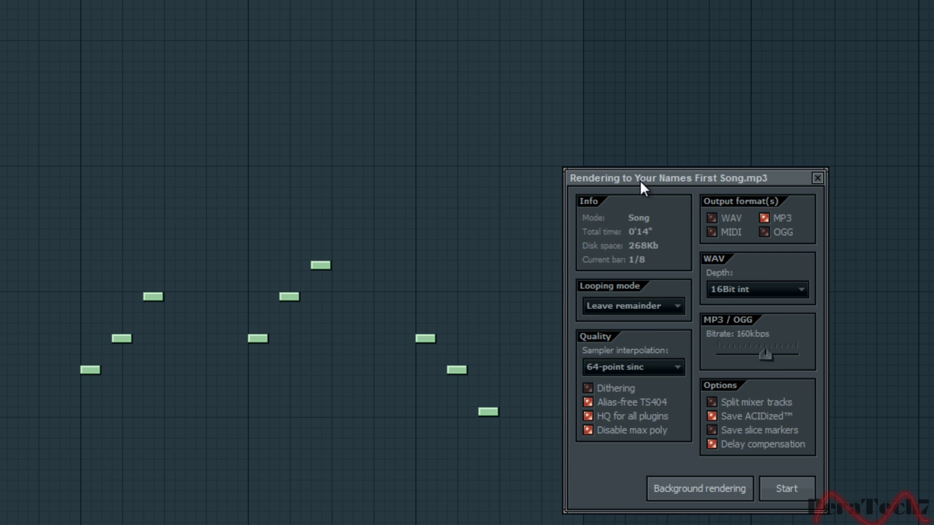
In the Rendering dialog, keep Leave remainder and 16Bit int, and raise MP3 bitrate to 320kbps.
drag(640, 180, 369, 138)
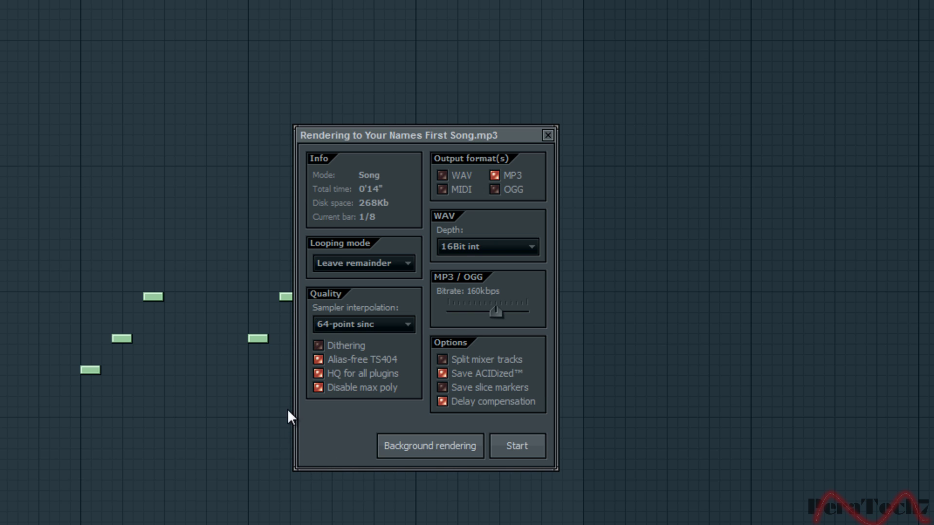
click(395, 264)
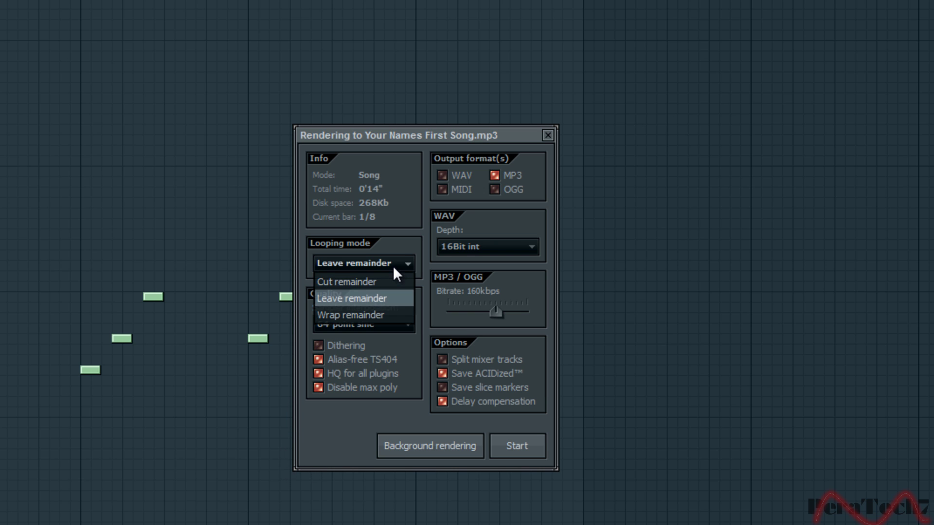
click(384, 268)
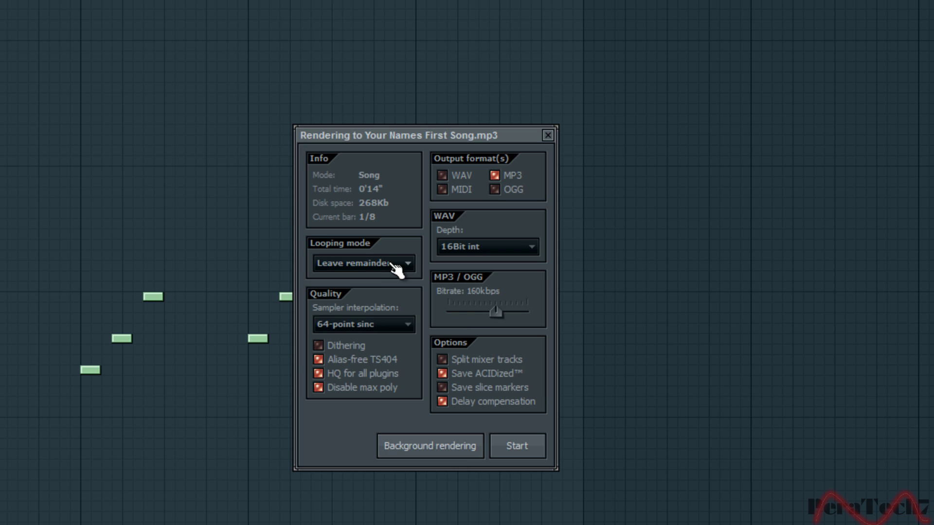
click(383, 261)
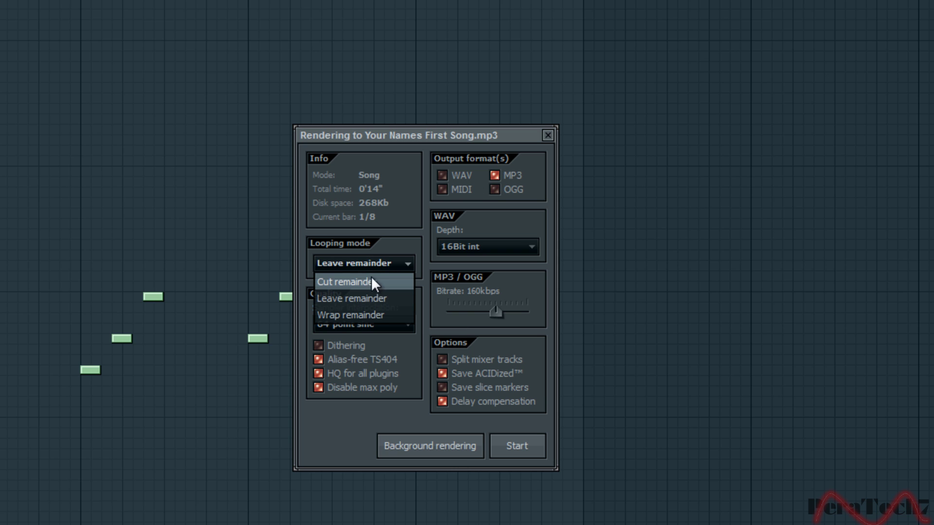
click(369, 298)
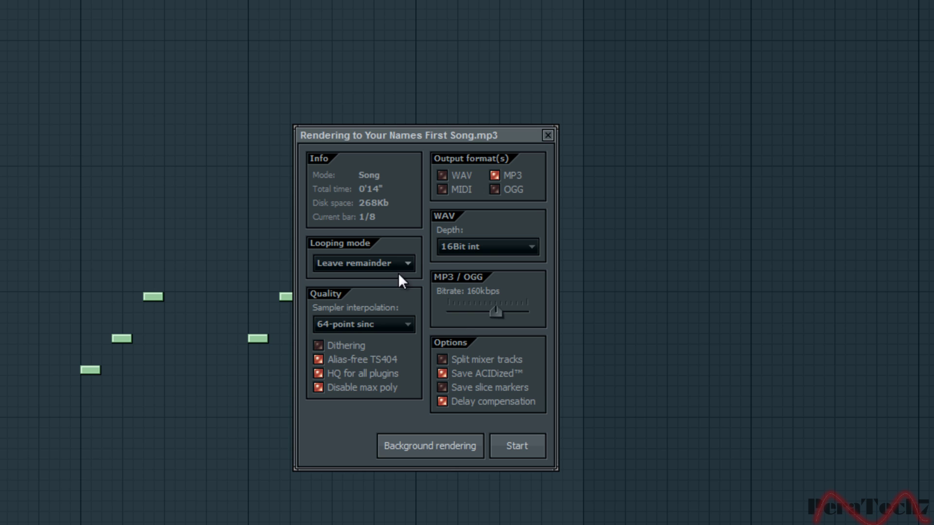
click(477, 247)
click(475, 245)
drag(497, 312, 518, 321)
Render Your Names First Song.mp3 and open the Documents folder to play it in iTunes.
click(519, 445)
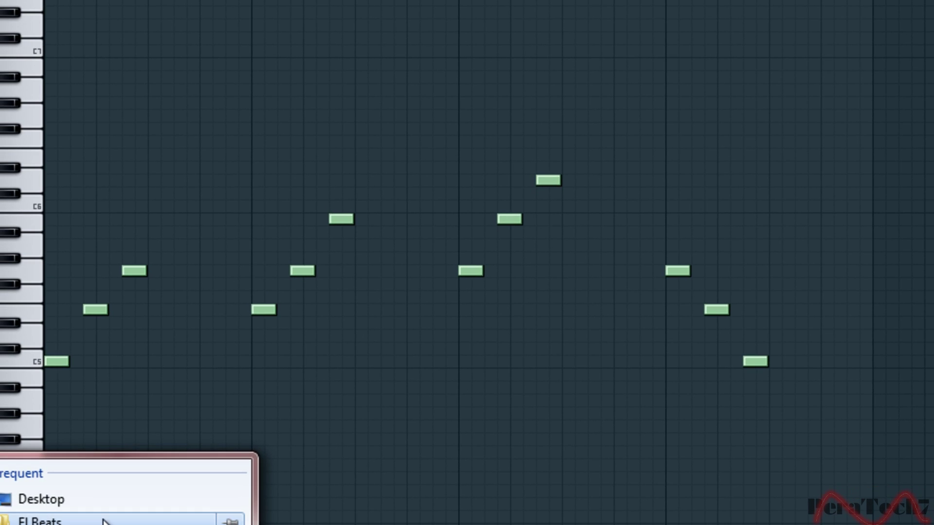
click(29, 522)
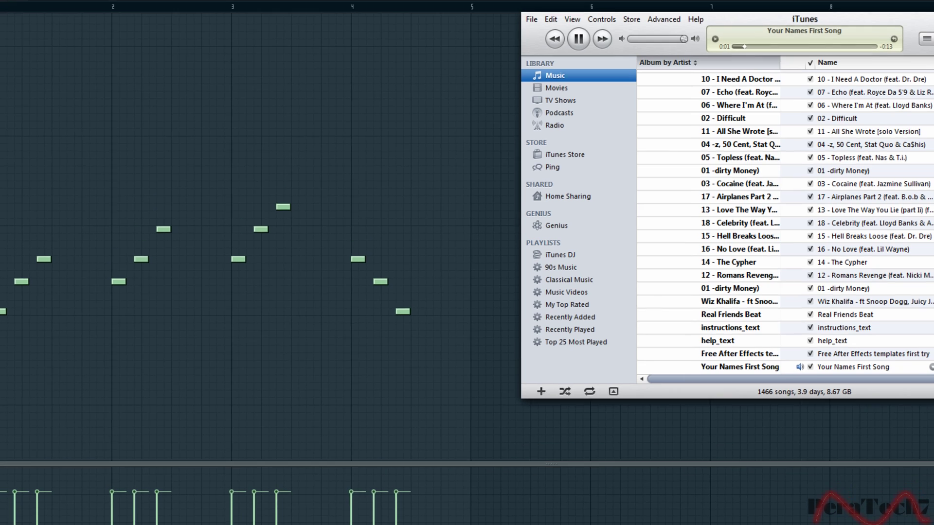
Switch back and forth between iTunes and FL Studio, finishing on the FL Studio piano roll.
key(alt+Tab)
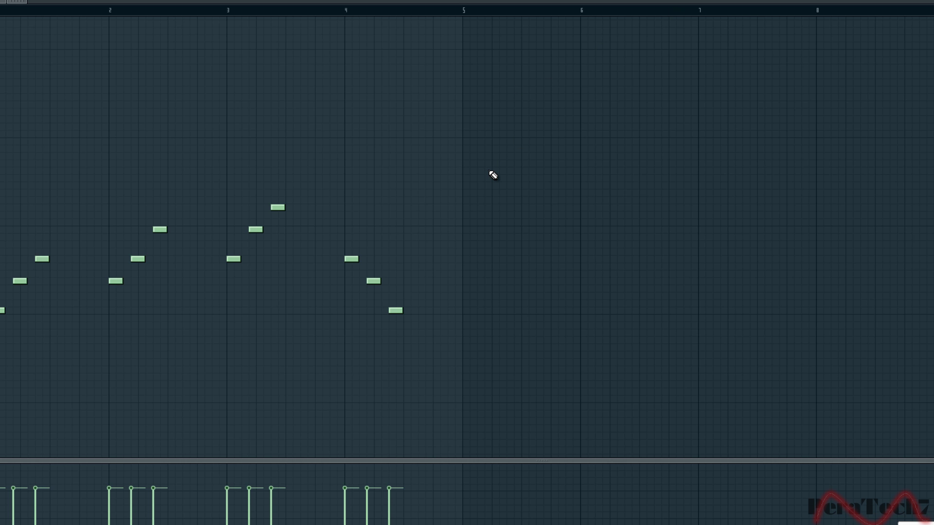
key(alt+Tab)
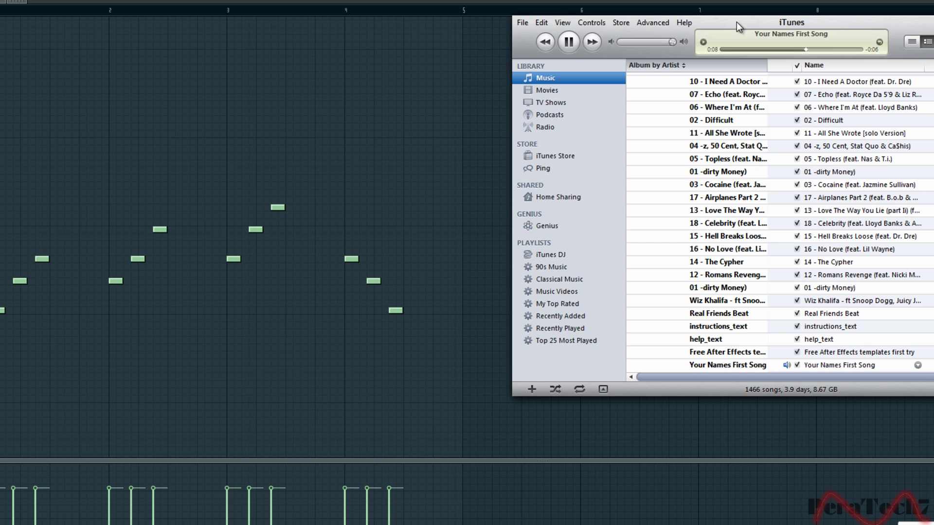
key(alt+Tab)
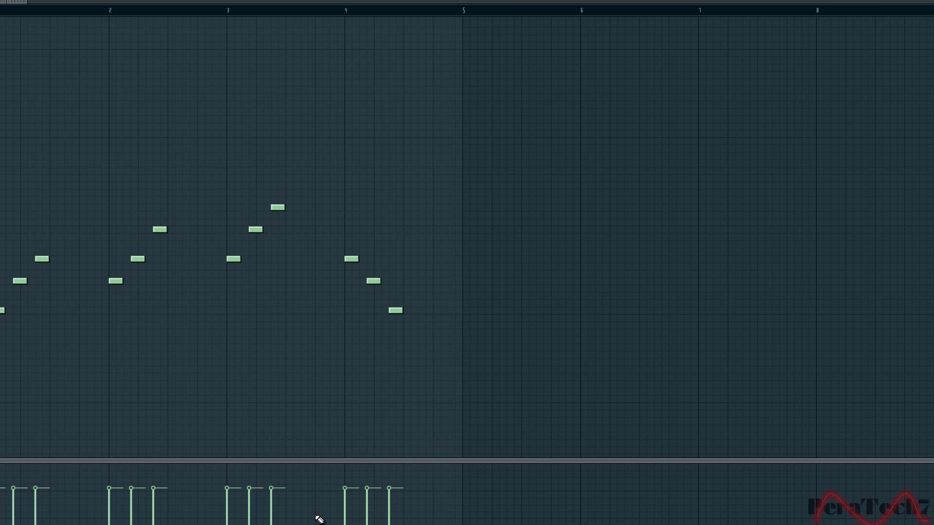
key(alt+Tab)
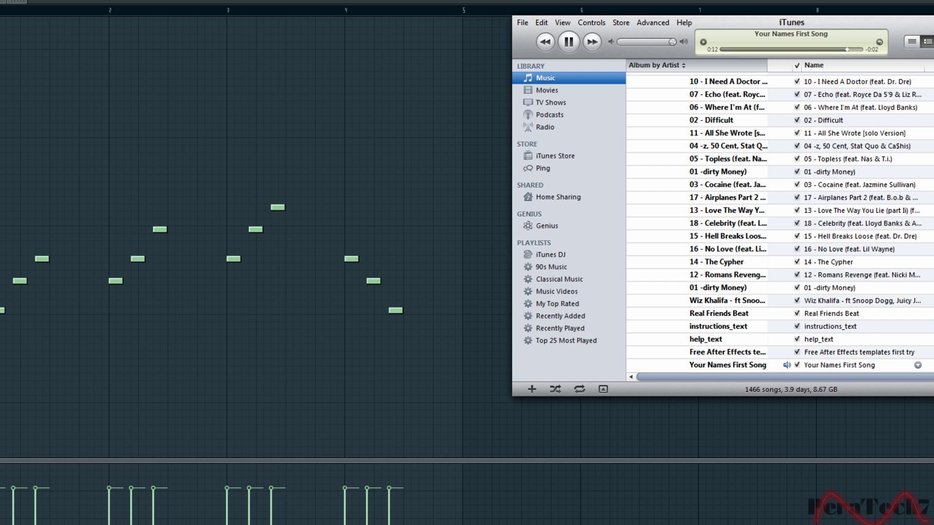
key(alt+Tab)
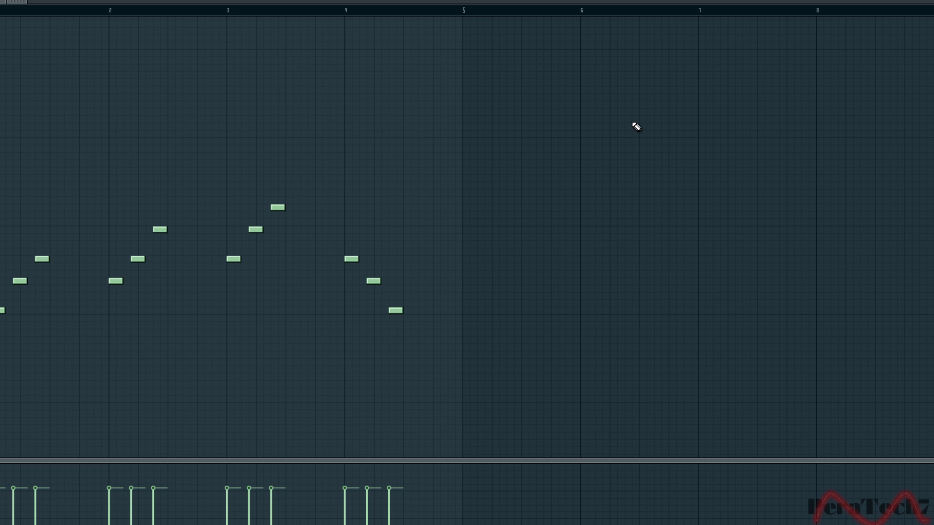